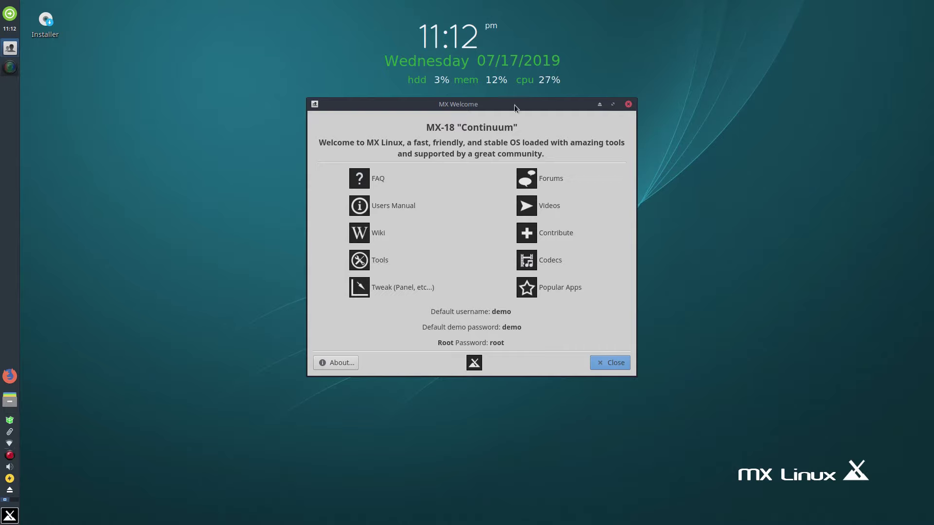
# Step: Nudge the MX Welcome window slightly lower by its title bar
pyautogui.moveTo(514, 103); pyautogui.dragTo(514, 118)
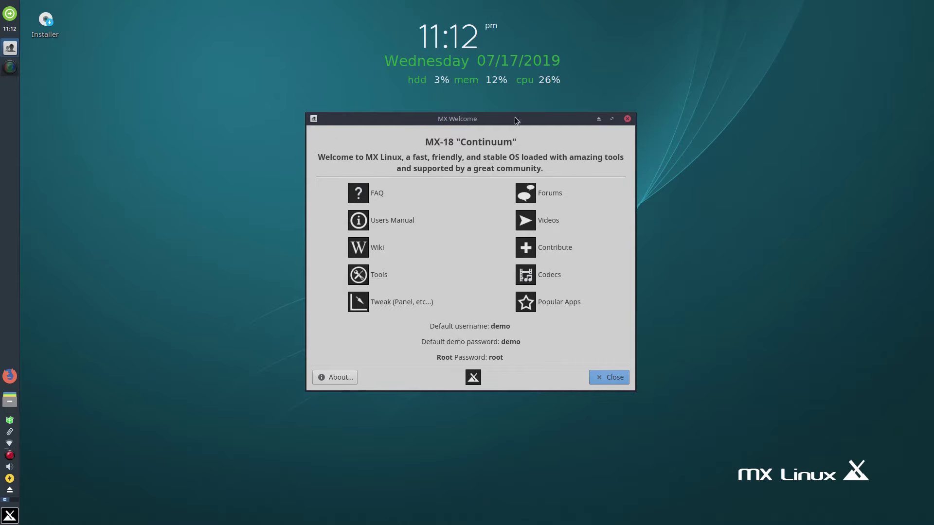
# Step: Close MX Welcome and make the Whisker application menu taller and wider
pyautogui.click(628, 120)
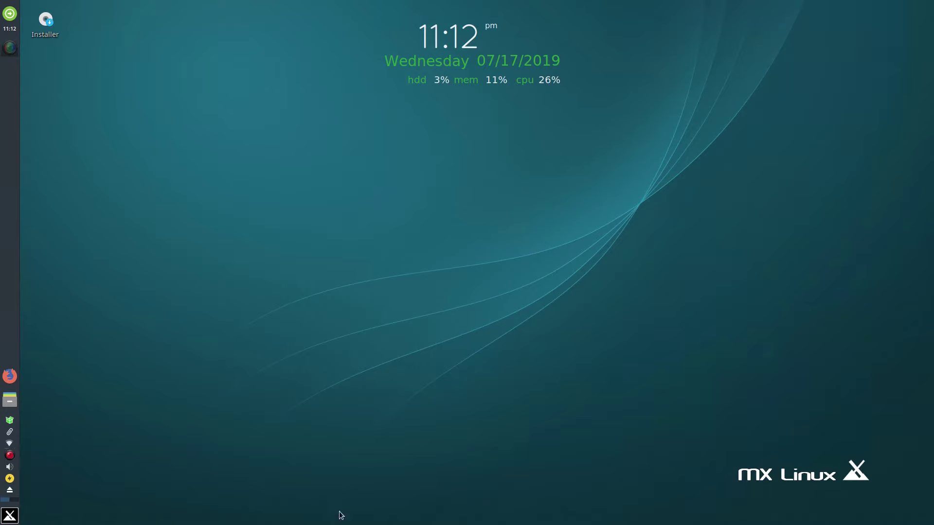
pyautogui.click(9, 516)
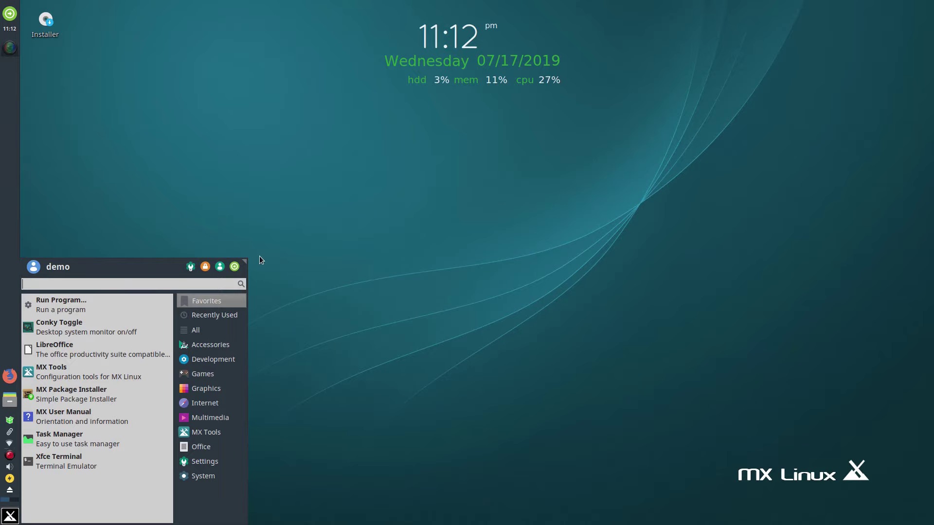
pyautogui.moveTo(241, 263); pyautogui.dragTo(253, 159)
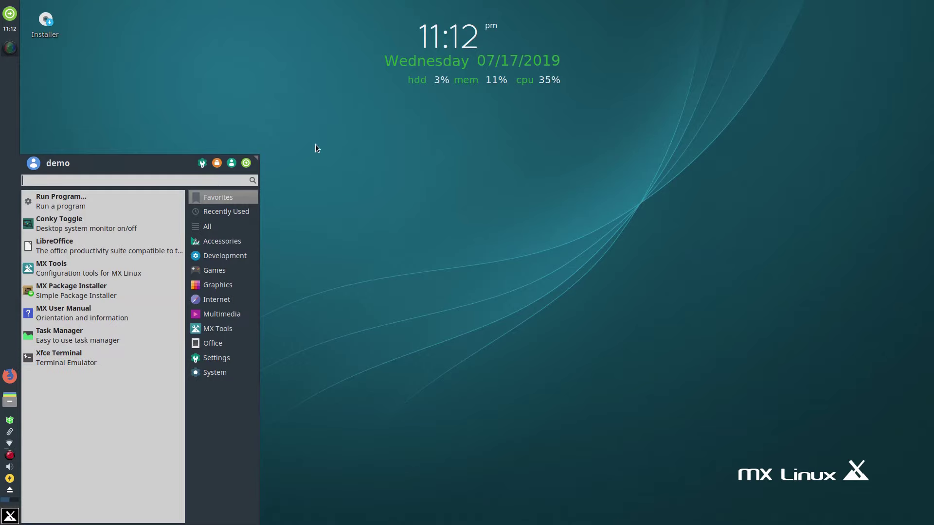
pyautogui.click(303, 192)
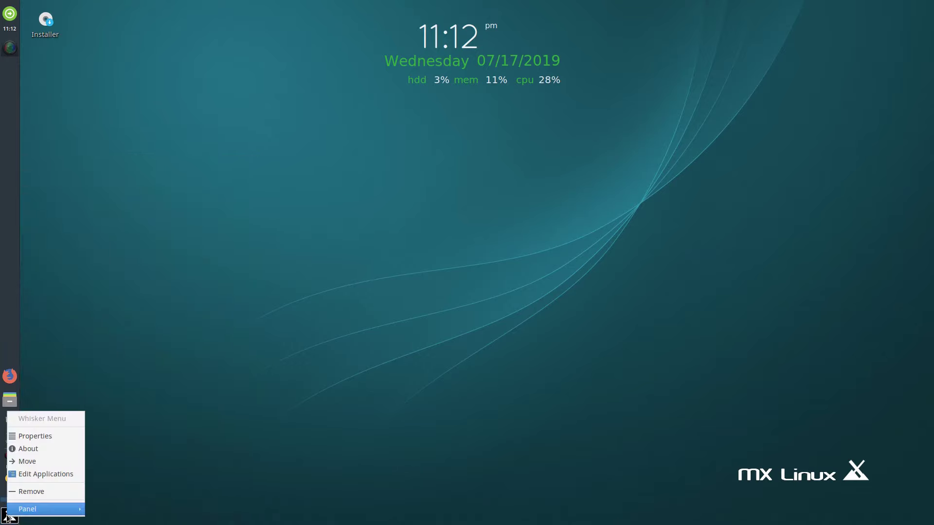
# Step: In Whisker Menu properties, place search entry, commands and categories next to the panel button
pyautogui.rightClick(9, 516)
pyautogui.click(54, 439)
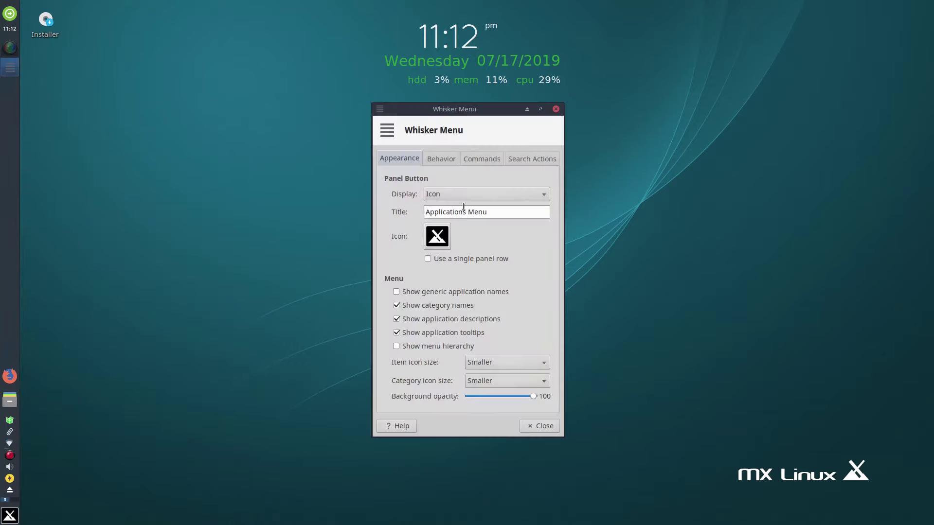
pyautogui.click(441, 160)
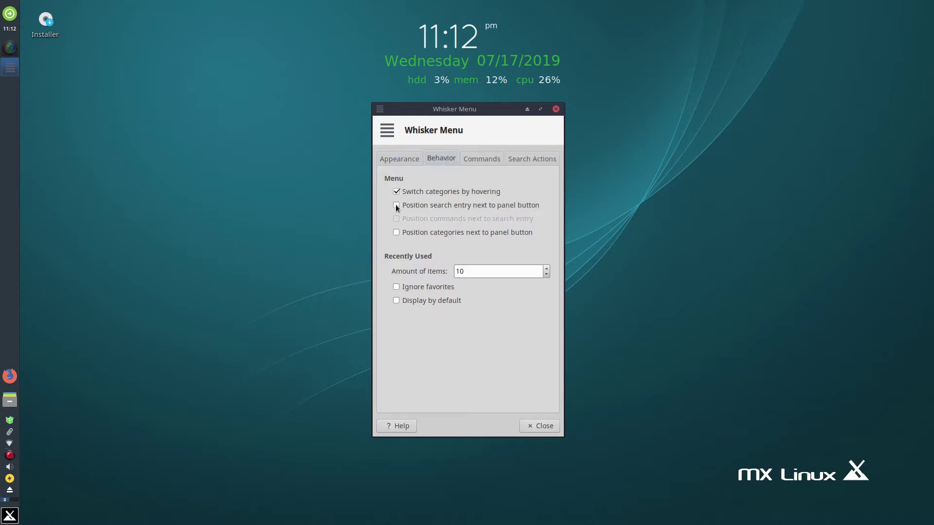
pyautogui.click(396, 204)
pyautogui.click(396, 219)
pyautogui.click(396, 232)
pyautogui.click(490, 158)
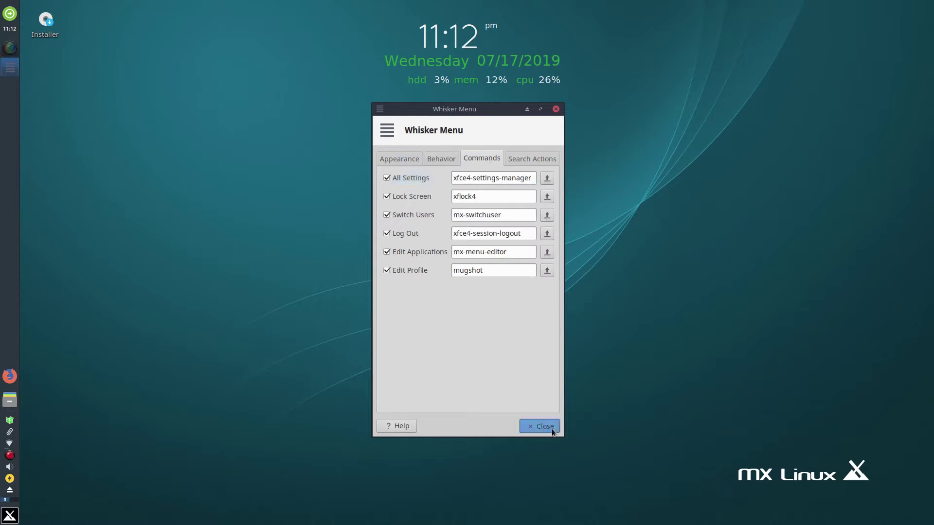
# Step: Close Properties and browse the menu's All, Accessories, Development, Internet and Games categories
pyautogui.click(540, 426)
pyautogui.click(9, 516)
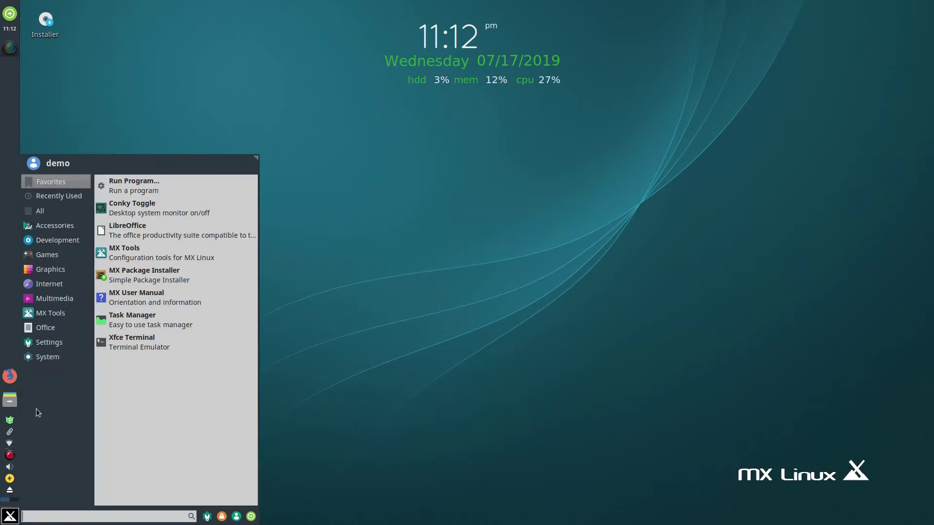
pyautogui.click(63, 210)
pyautogui.click(54, 226)
pyautogui.click(57, 240)
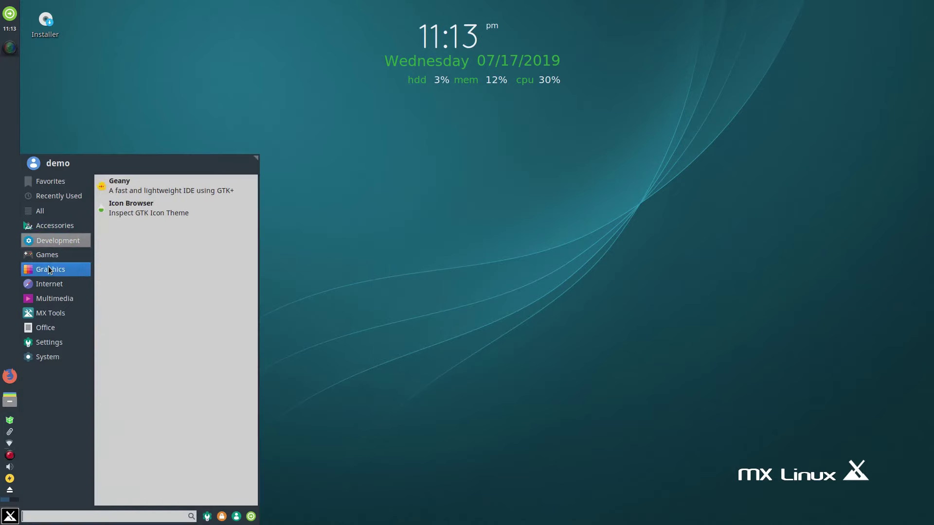
pyautogui.click(49, 284)
pyautogui.click(55, 255)
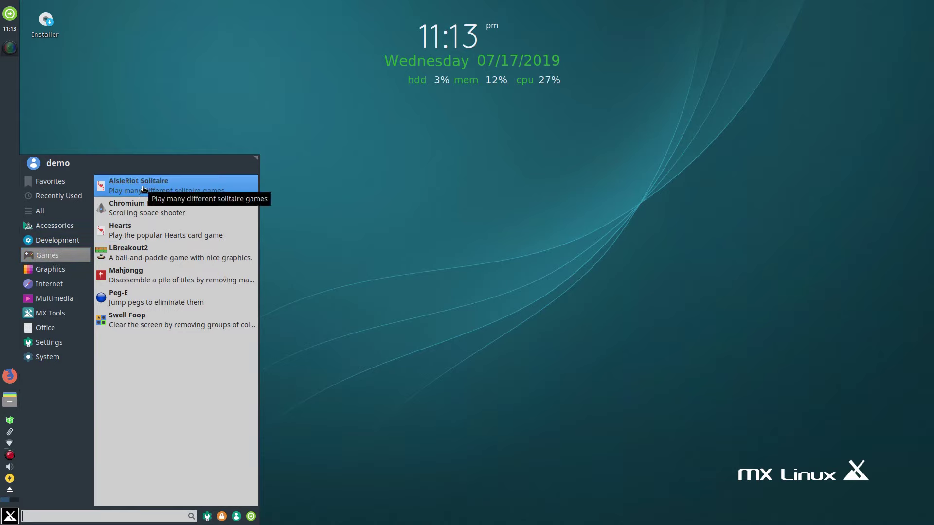
pyautogui.click(56, 185)
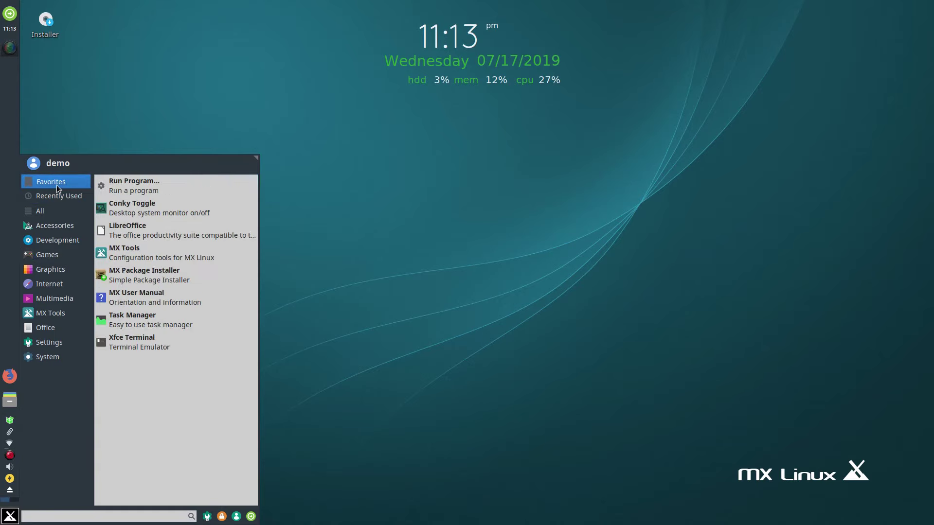
pyautogui.click(43, 211)
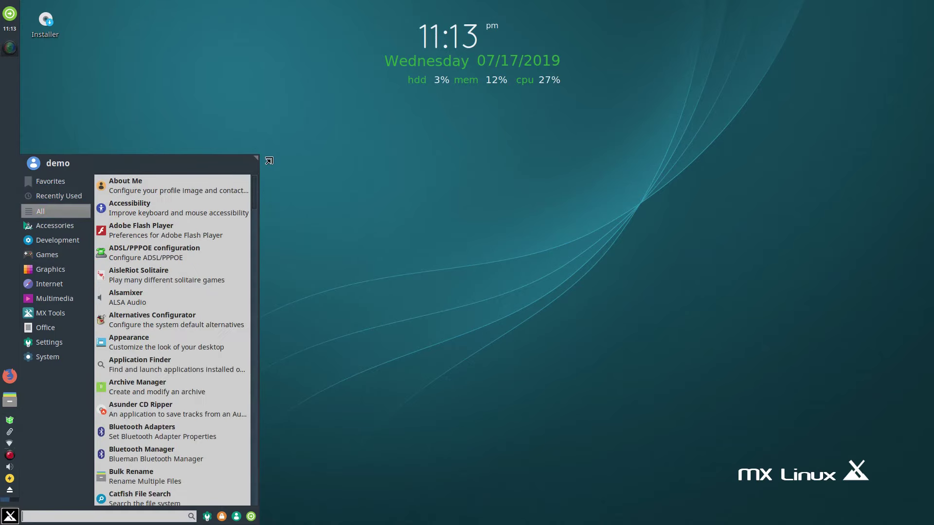
pyautogui.click(270, 124)
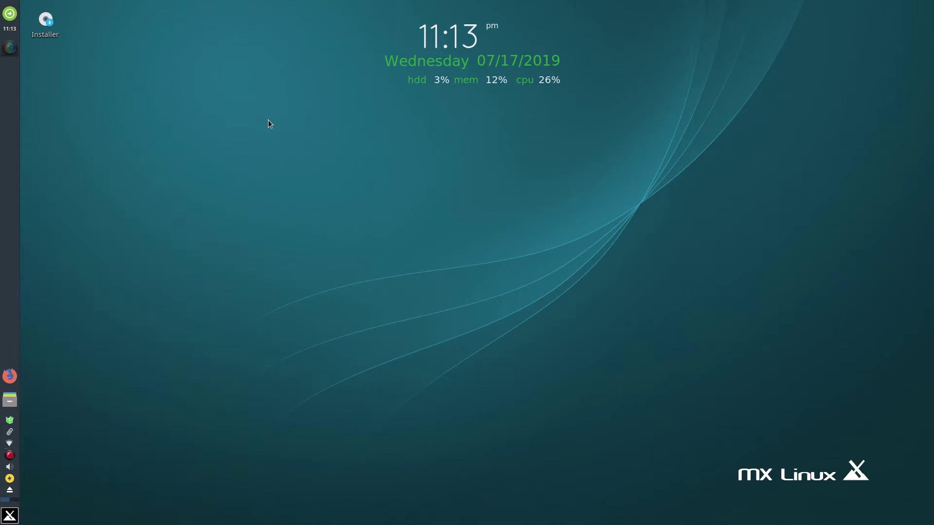
# Step: Reopen the menu, stretch it to nearly full screen height, and scroll through All applications
pyautogui.click(10, 515)
pyautogui.moveTo(257, 156); pyautogui.dragTo(260, 65)
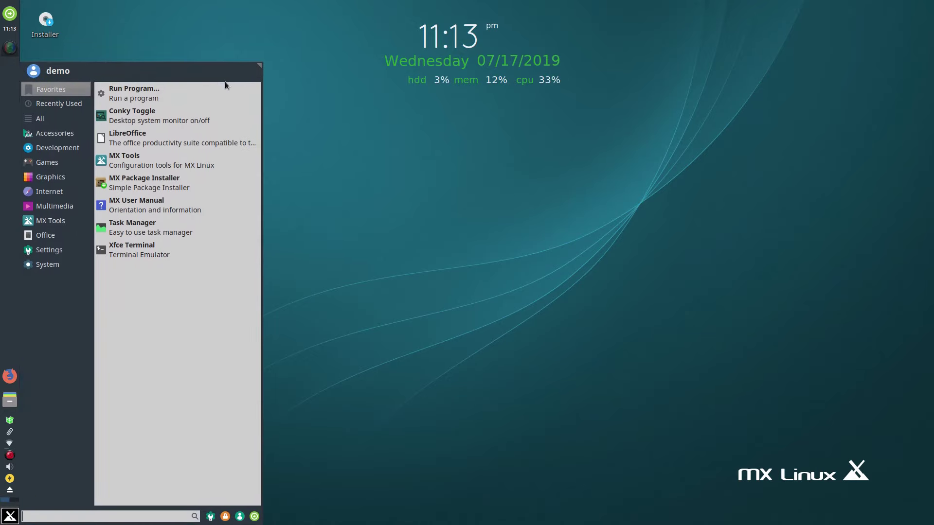
pyautogui.moveTo(41, 119)
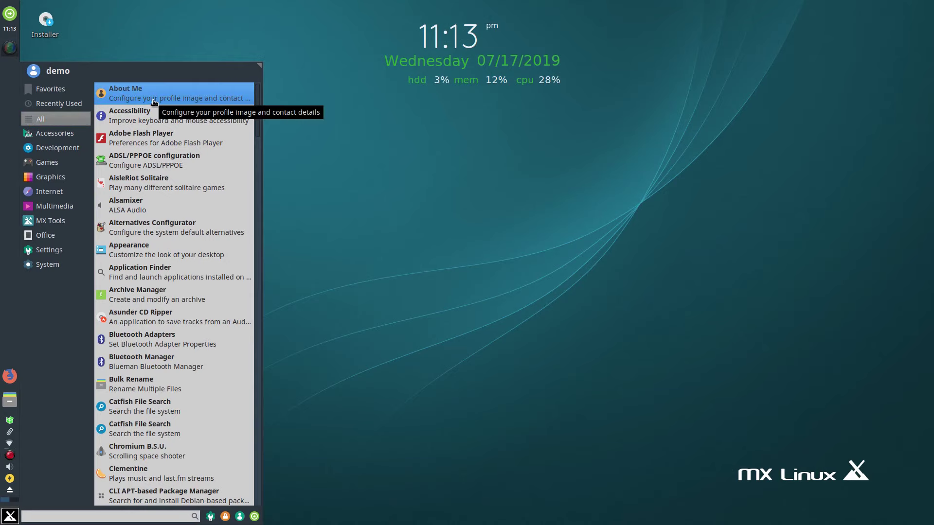
pyautogui.scroll(-6, 185, 233)
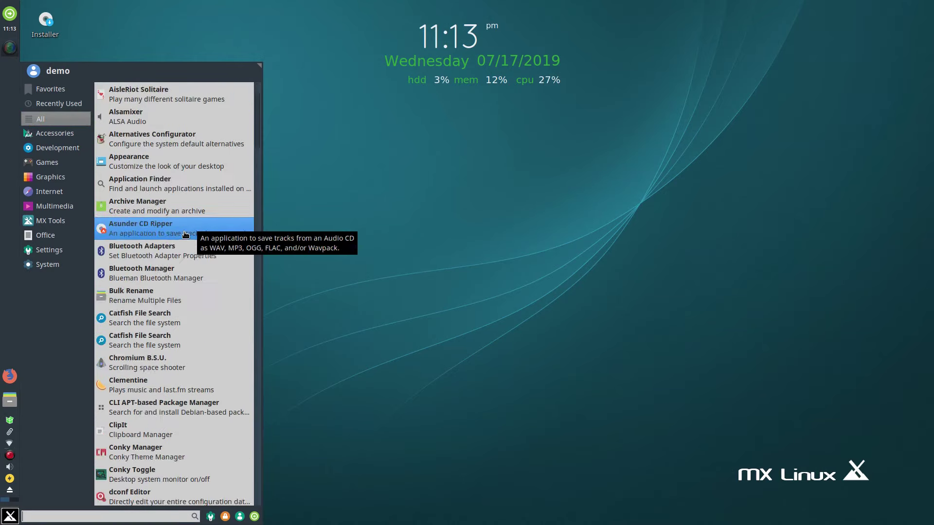
pyautogui.scroll(-3, 184, 230)
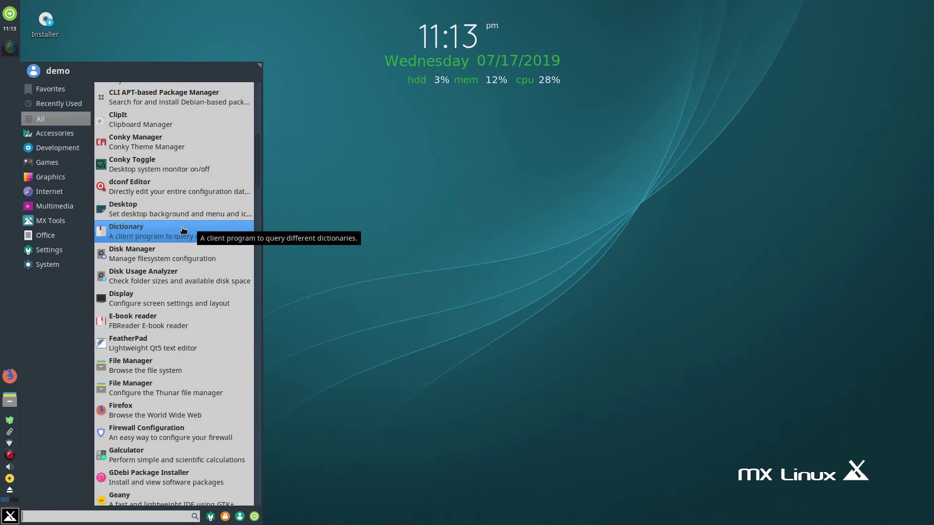
pyautogui.scroll(-2, 184, 230)
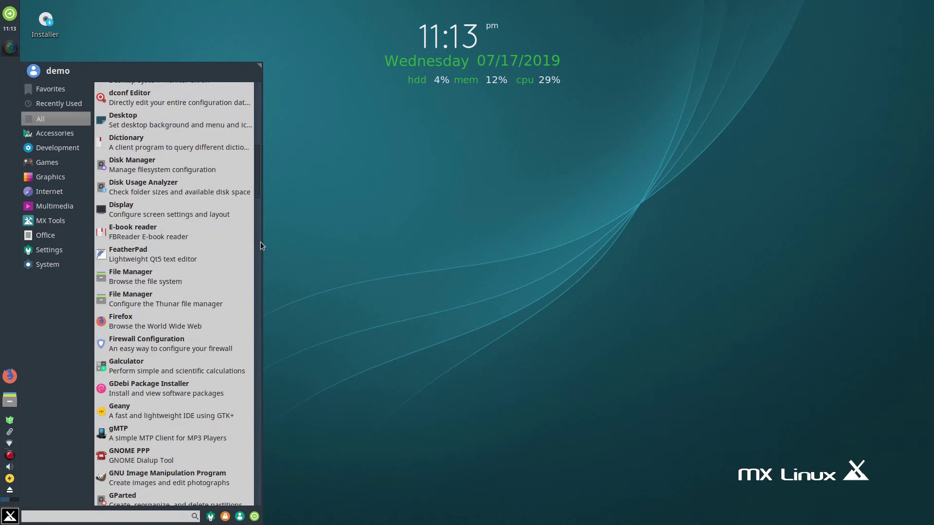
pyautogui.scroll(-2, 223, 250)
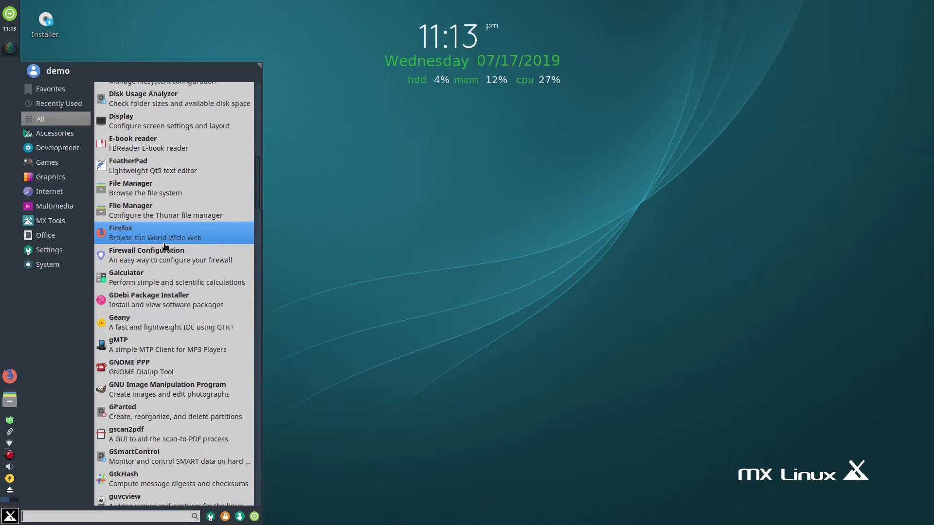
pyautogui.scroll(-1, 166, 247)
pyautogui.scroll(-2, 201, 284)
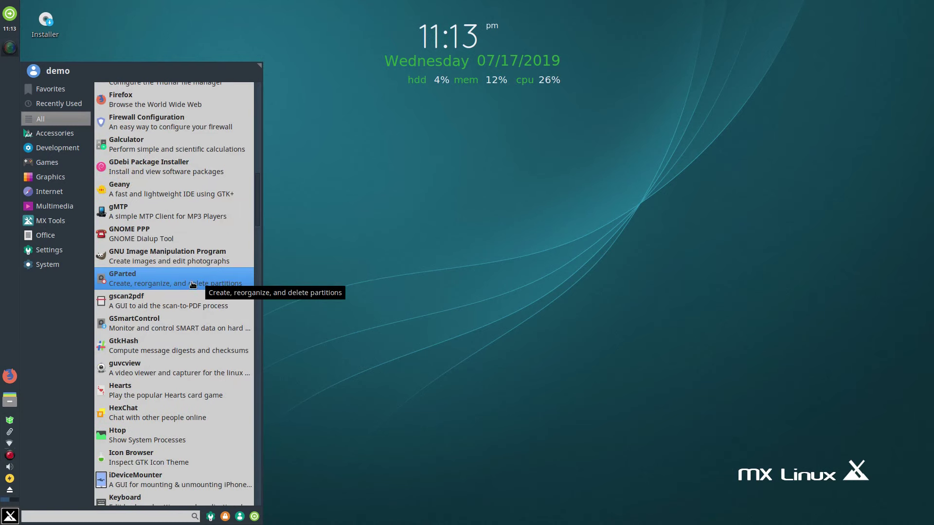
pyautogui.scroll(-1, 191, 285)
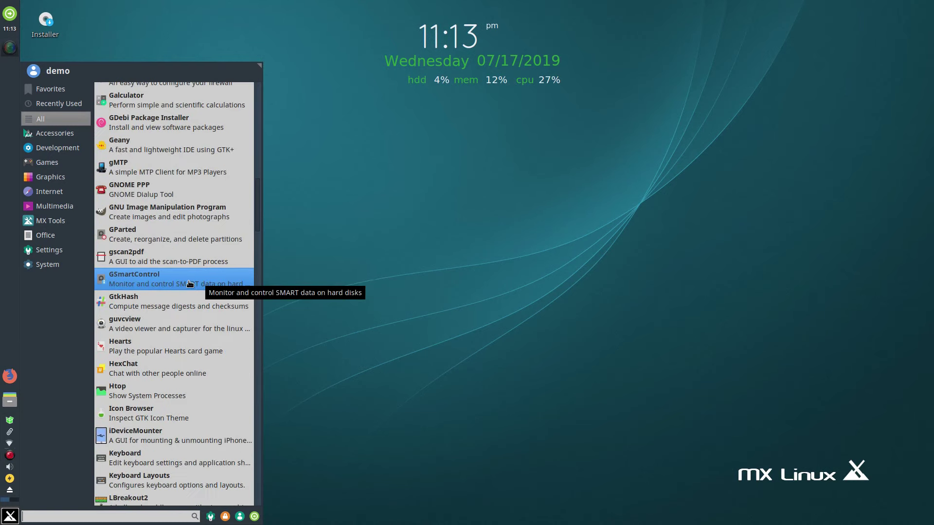
pyautogui.scroll(-5, 157, 372)
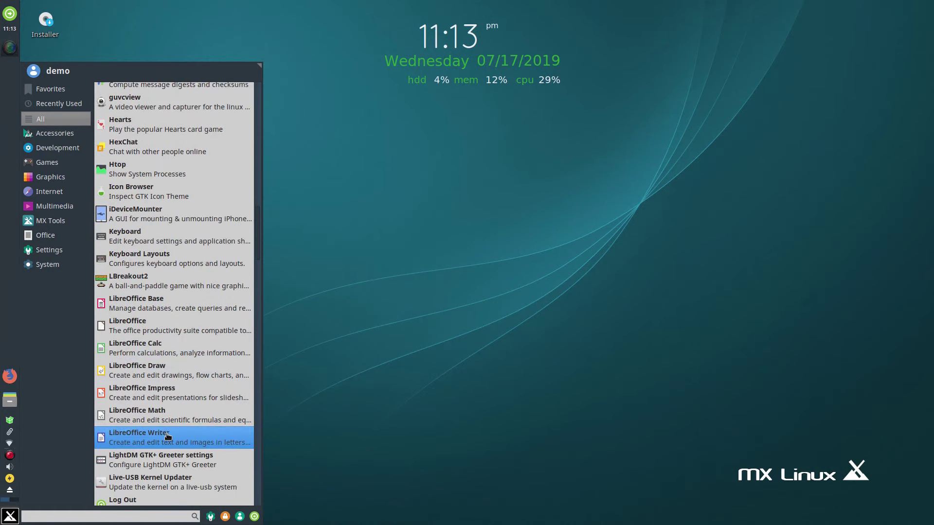
pyautogui.scroll(-1, 171, 428)
pyautogui.scroll(-7, 175, 416)
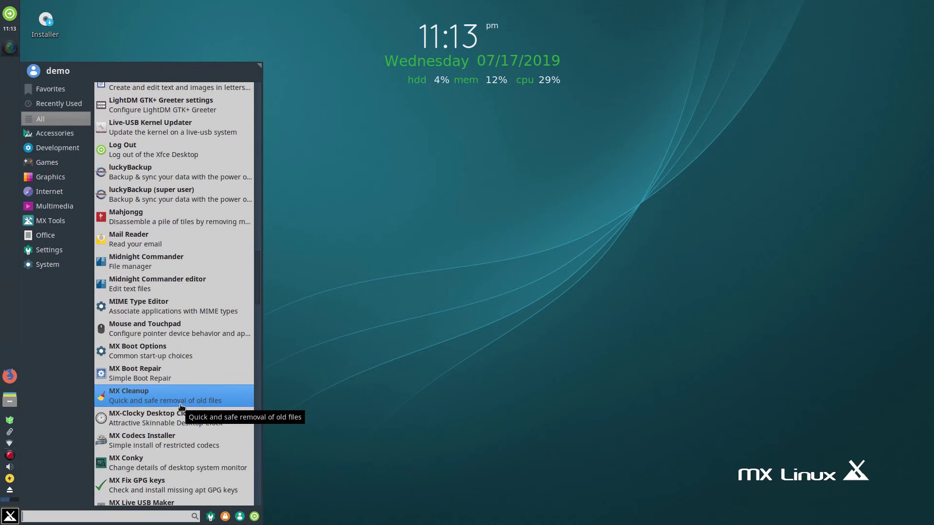
pyautogui.scroll(-1, 181, 406)
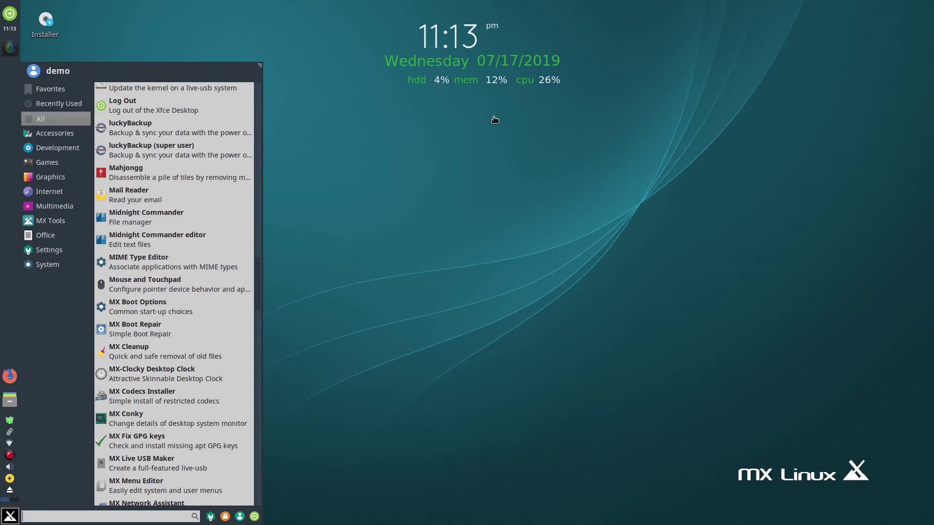
pyautogui.scroll(-2, 175, 282)
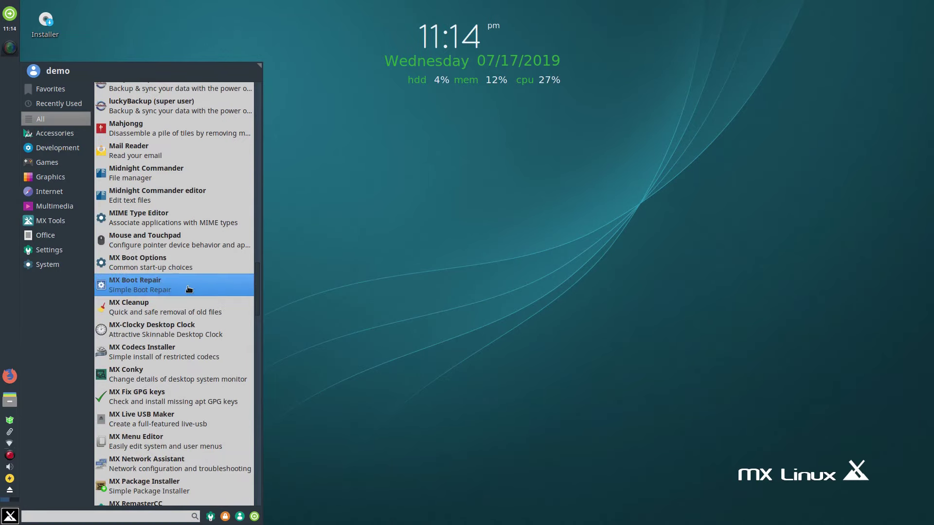
pyautogui.scroll(-2, 197, 287)
pyautogui.scroll(-4, 199, 285)
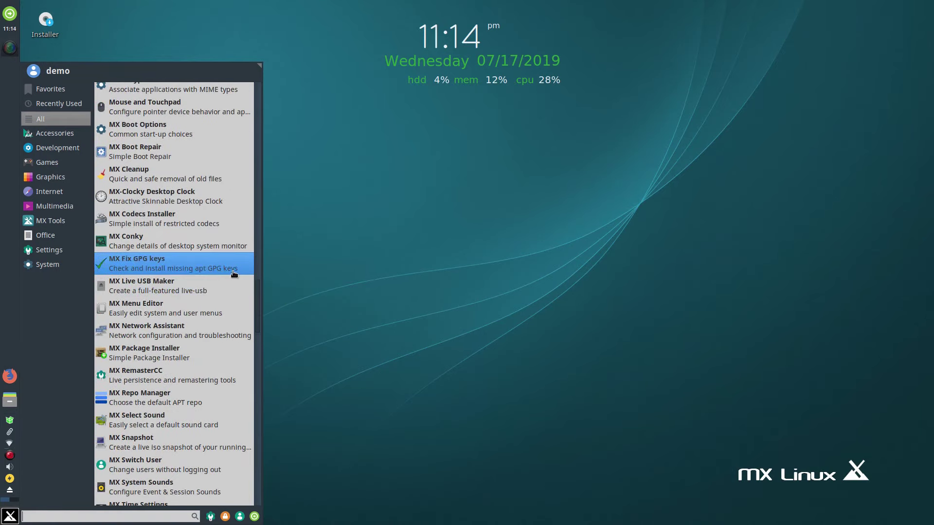
# Step: Launch MX Package Installer and authenticate with the administrator password
pyautogui.click(166, 356)
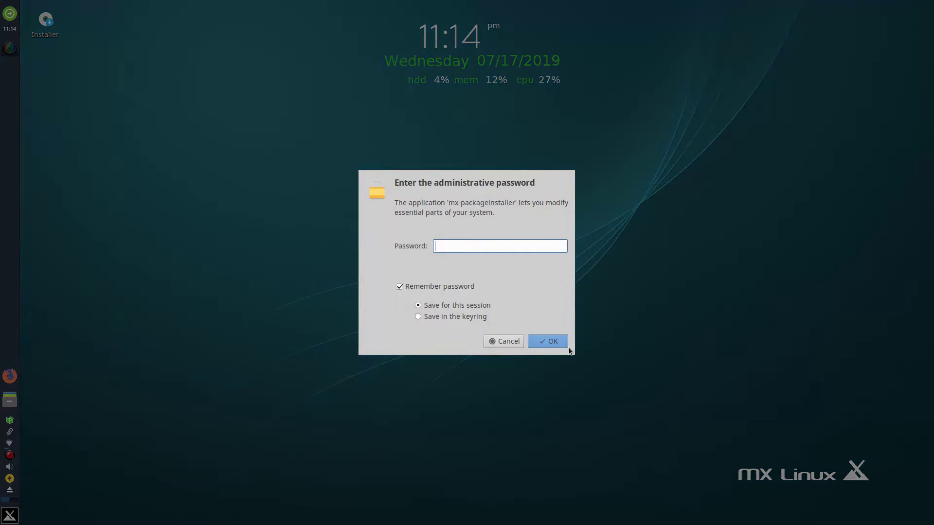
pyautogui.click(554, 340)
pyautogui.write('root')
pyautogui.press('Return')
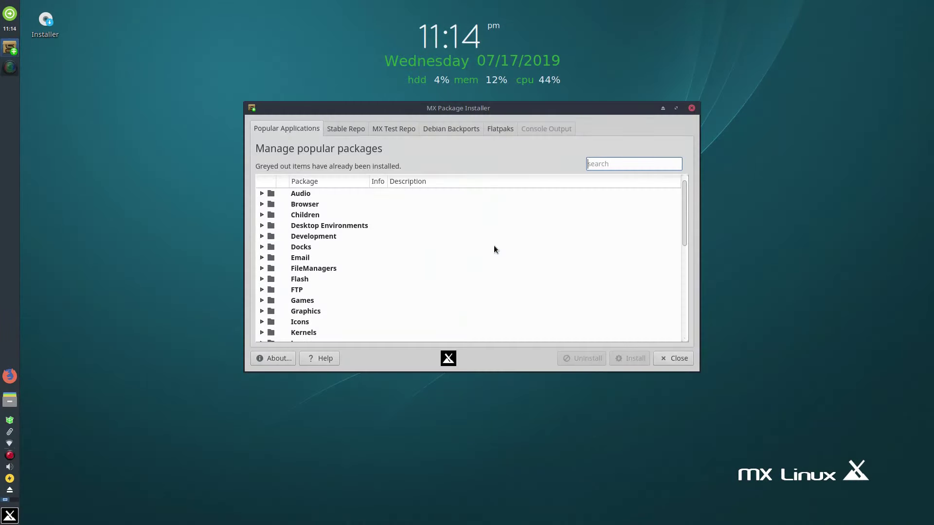
# Step: Move and widen the installer window, then expand the Audio popular-applications category
pyautogui.moveTo(559, 106); pyautogui.dragTo(537, 101)
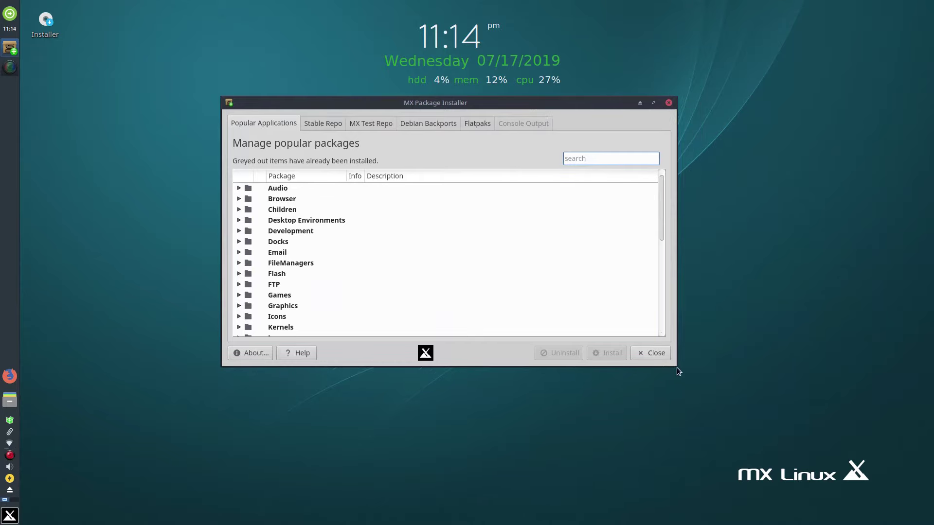
pyautogui.moveTo(676, 367); pyautogui.dragTo(800, 495)
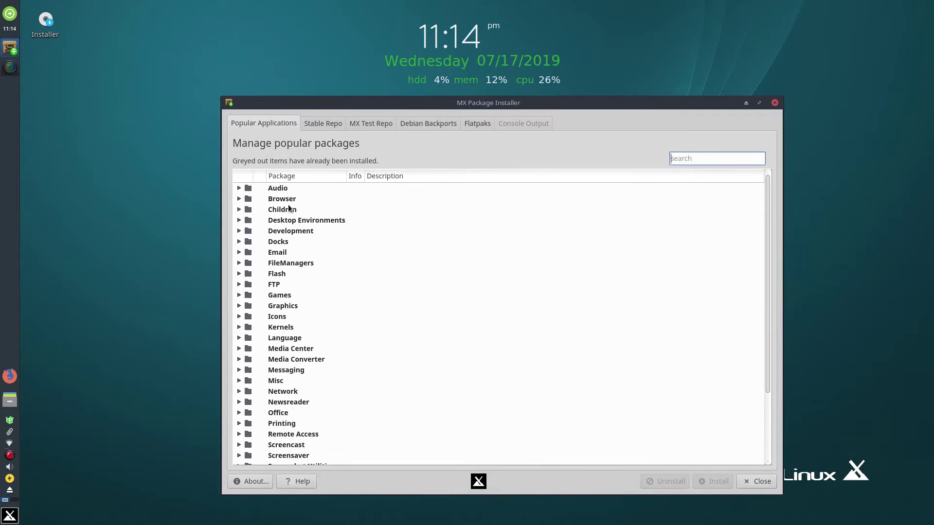
pyautogui.click(239, 187)
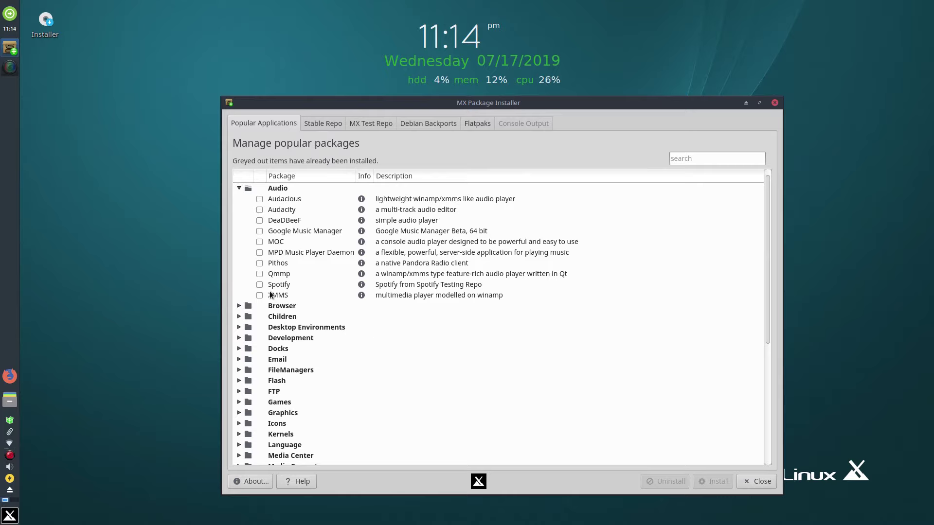
# Step: View the Stable Repo list, then MX Test Repo, permanently dismissing its warning
pyautogui.click(339, 127)
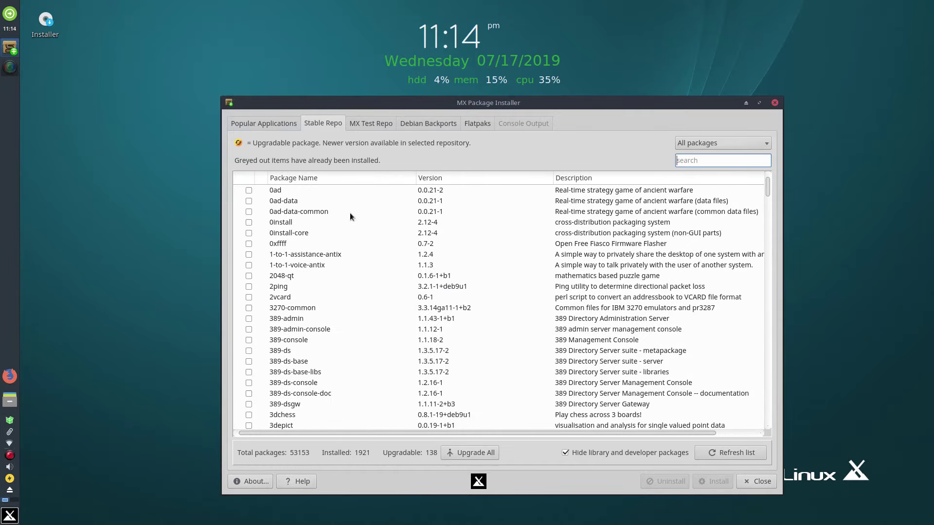
pyautogui.scroll(-20, 343, 269)
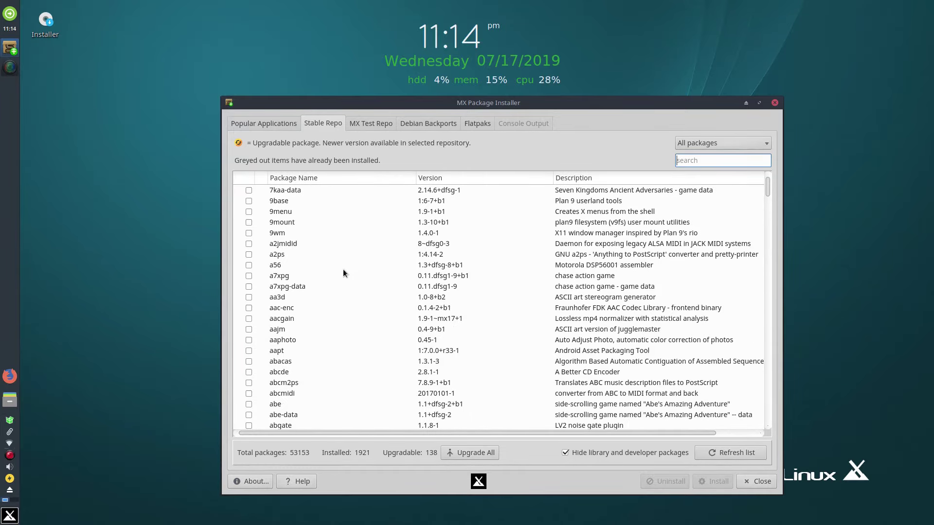
pyautogui.click(380, 124)
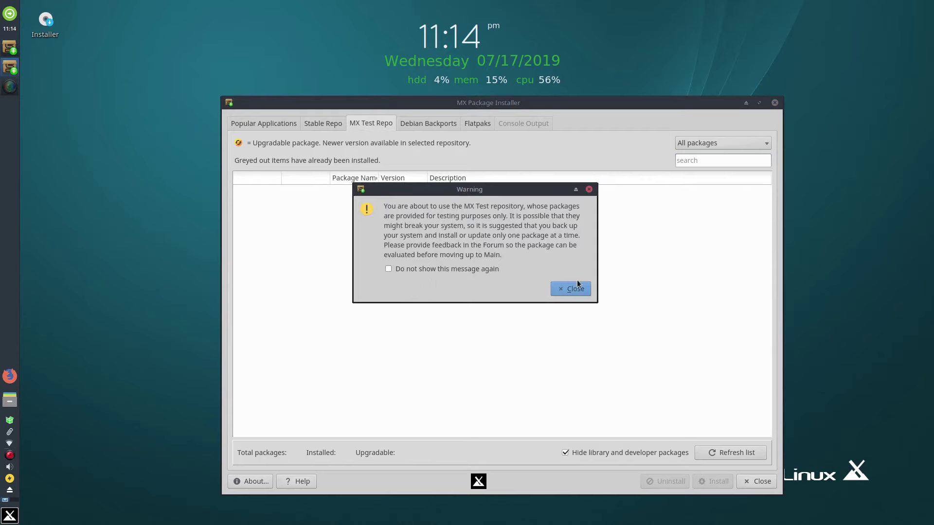
pyautogui.click(388, 269)
pyautogui.click(569, 289)
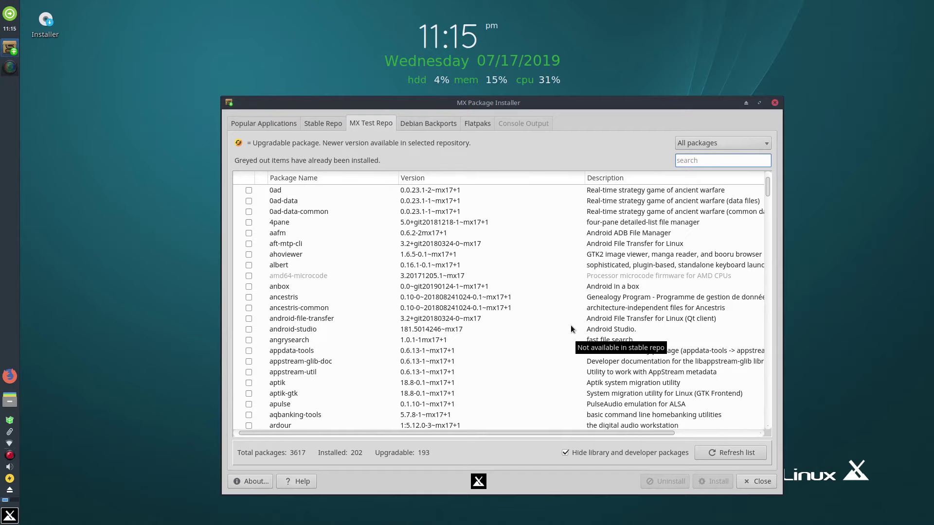
# Step: Load the Debian Backports list, permanently dismiss its warning, and scroll the packages
pyautogui.click(422, 125)
pyautogui.click(388, 273)
pyautogui.click(576, 294)
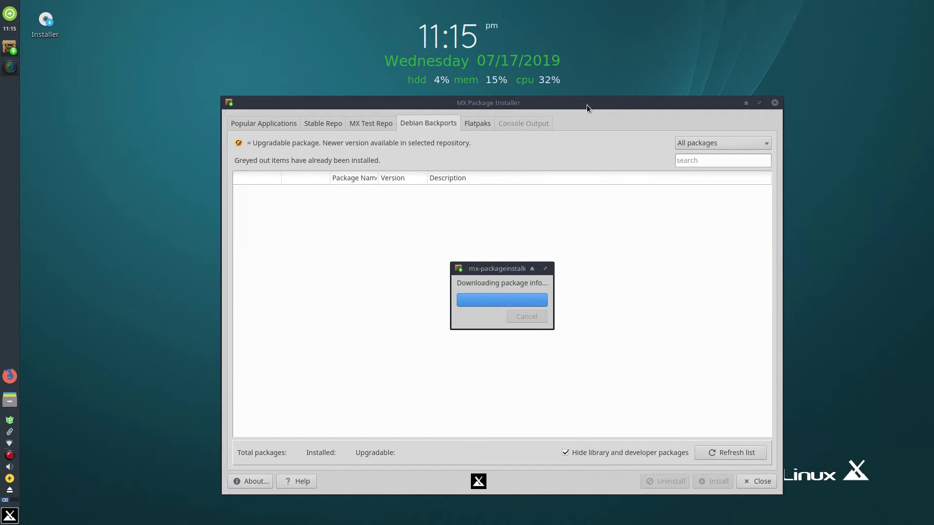
pyautogui.moveTo(586, 105); pyautogui.dragTo(578, 92)
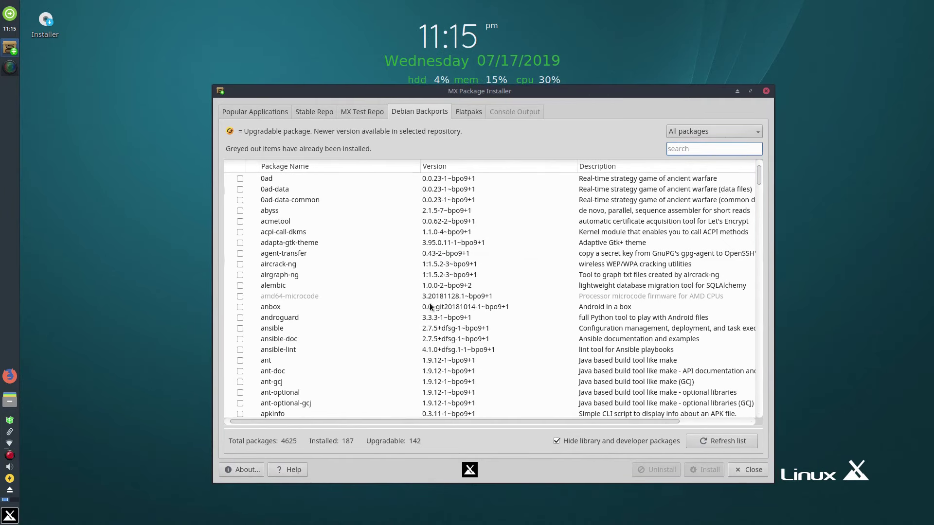
pyautogui.scroll(-1, 460, 313)
pyautogui.scroll(-3, 631, 325)
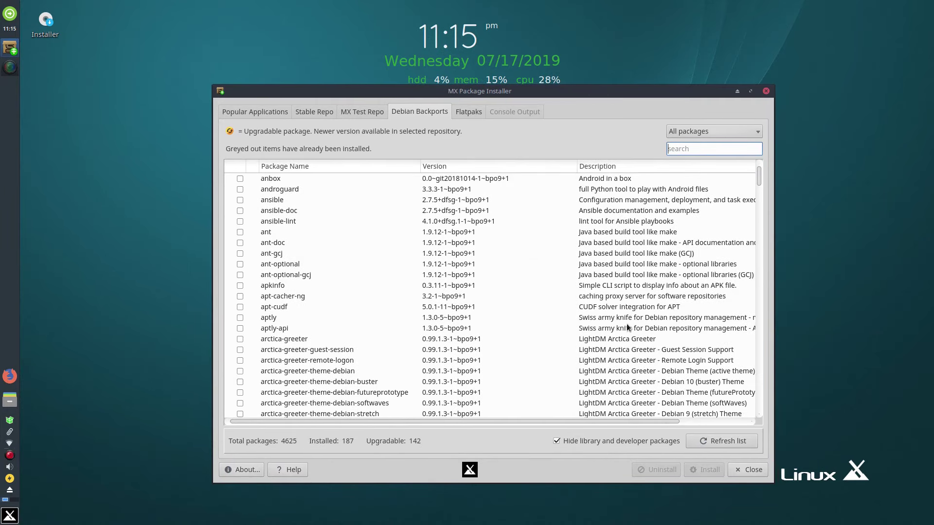
# Step: Open the Flatpaks list, permanently dismiss its warning, and authenticate with the root password
pyautogui.click(472, 114)
pyautogui.click(388, 259)
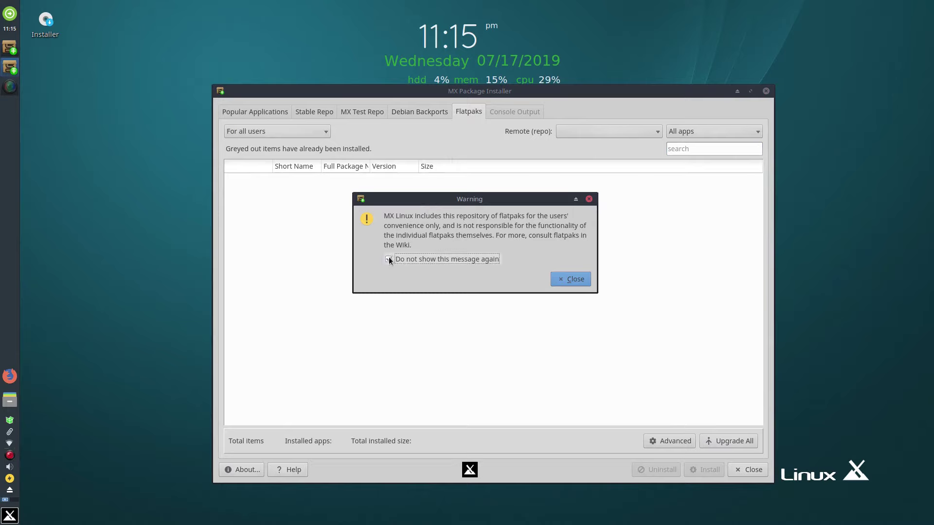
pyautogui.click(573, 280)
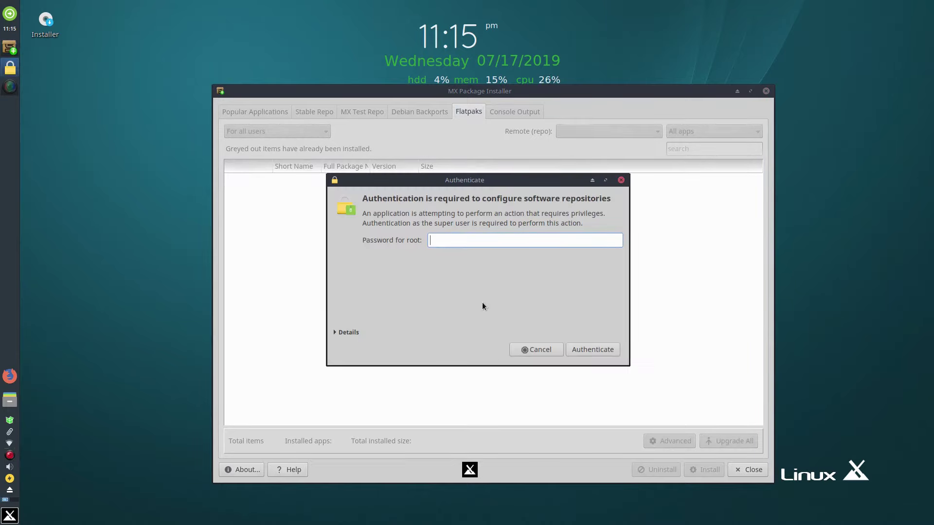
pyautogui.write('root')
pyautogui.press('Return')
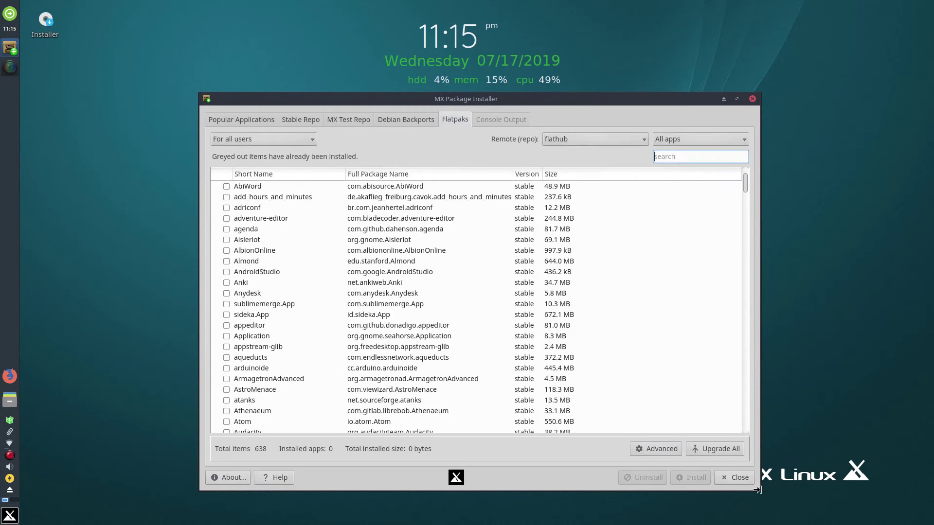
# Step: Resize and move the installer, scroll the 638 flathub apps, then close it
pyautogui.moveTo(759, 487); pyautogui.dragTo(849, 470)
pyautogui.moveTo(647, 93); pyautogui.dragTo(542, 98)
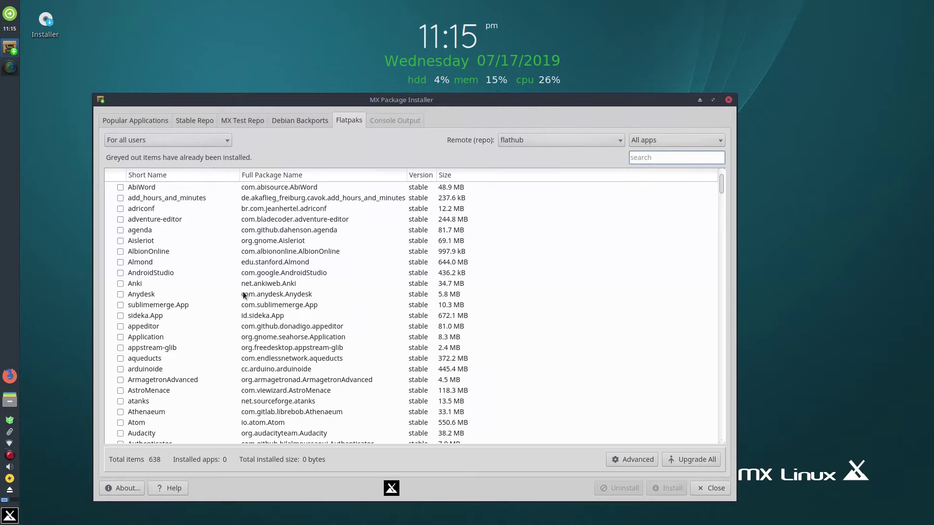
pyautogui.scroll(-16, 201, 298)
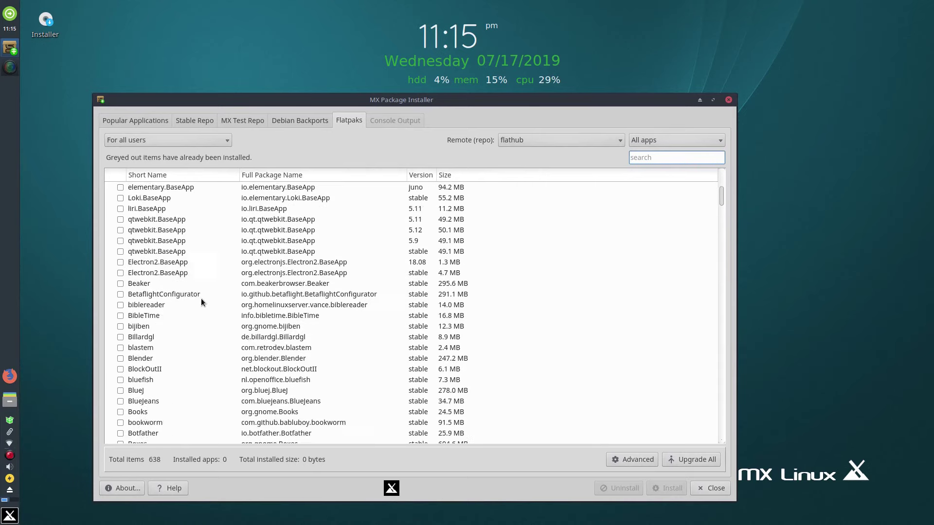
pyautogui.scroll(-6, 200, 298)
pyautogui.scroll(-1, 200, 298)
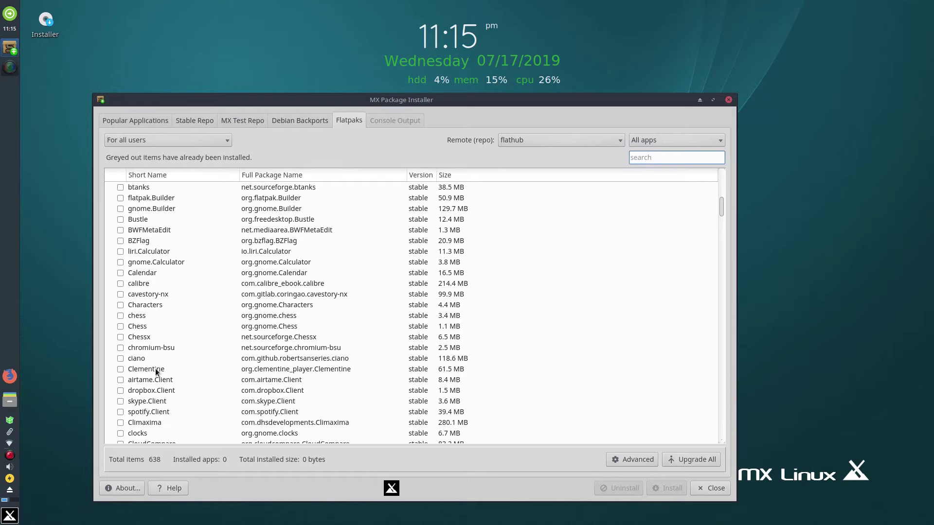
pyautogui.scroll(-3, 155, 369)
pyautogui.scroll(-2, 156, 369)
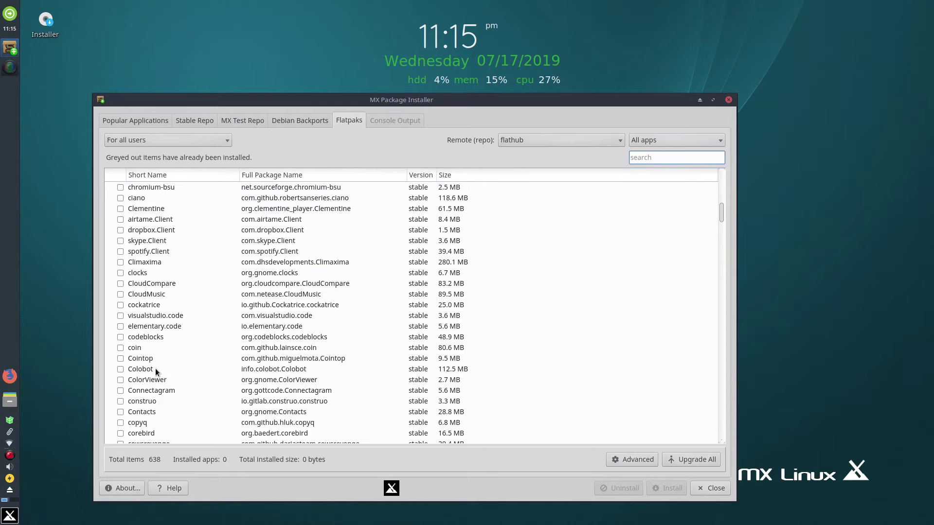
pyautogui.scroll(-12, 171, 376)
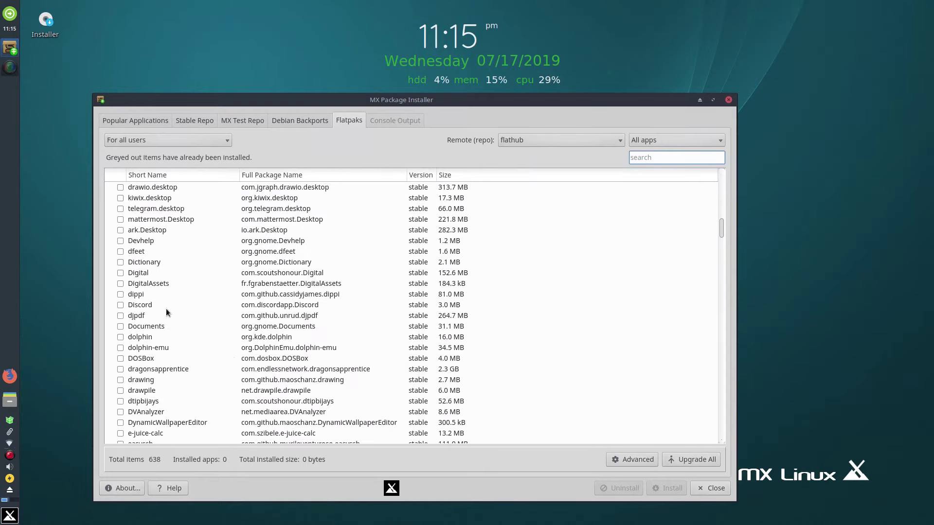
pyautogui.click(729, 100)
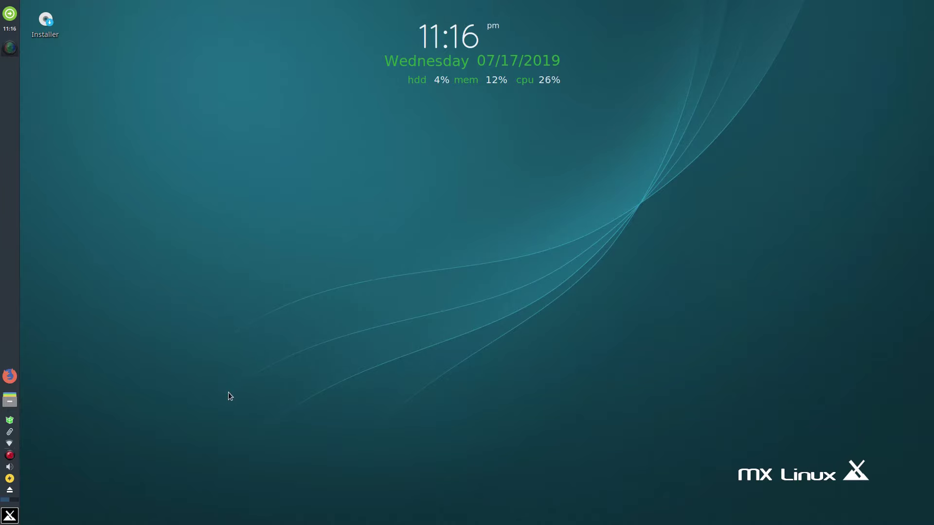
# Step: Open Desktop Settings from the desktop context menu, then move it left and enlarge it
pyautogui.rightClick(216, 136)
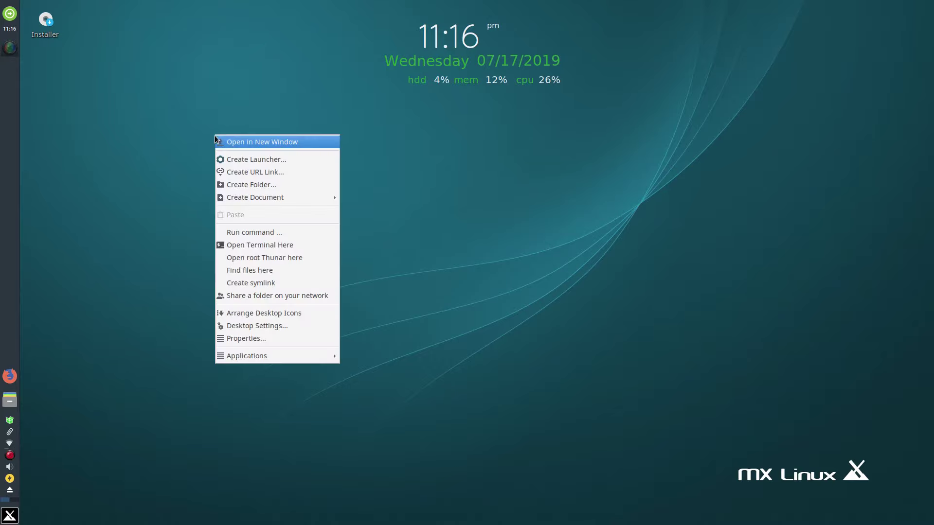
pyautogui.click(249, 326)
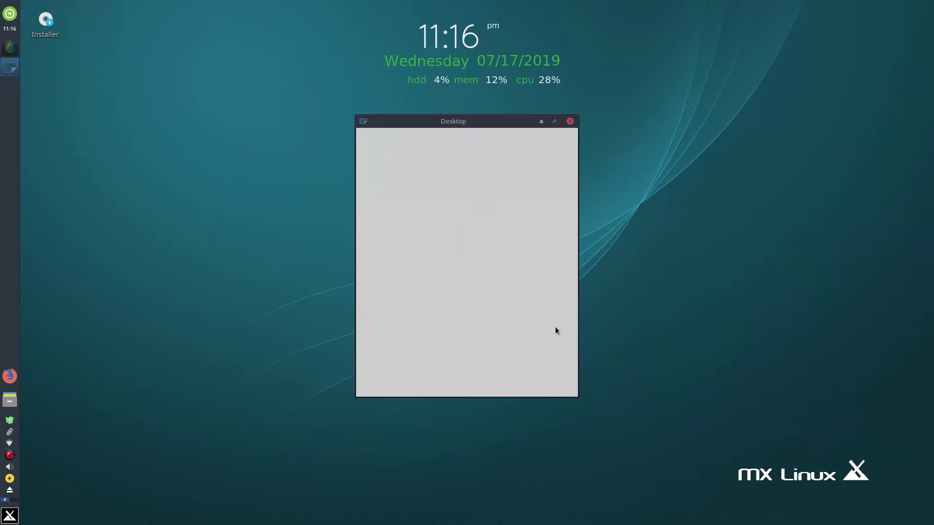
pyautogui.moveTo(542, 122); pyautogui.dragTo(336, 104)
pyautogui.moveTo(474, 376); pyautogui.dragTo(764, 395)
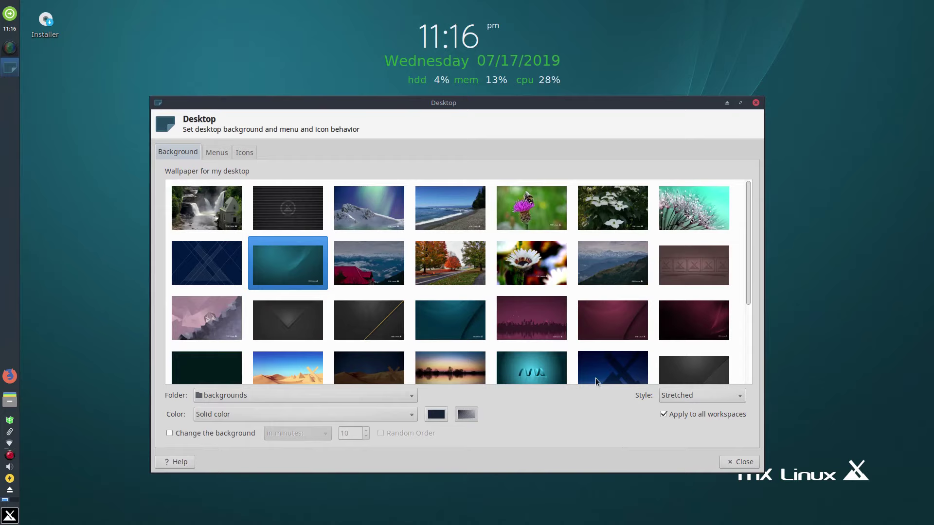
# Step: Set the dark blue X wallpaper, then maximize, restore, roll up and unroll the window
pyautogui.click(608, 370)
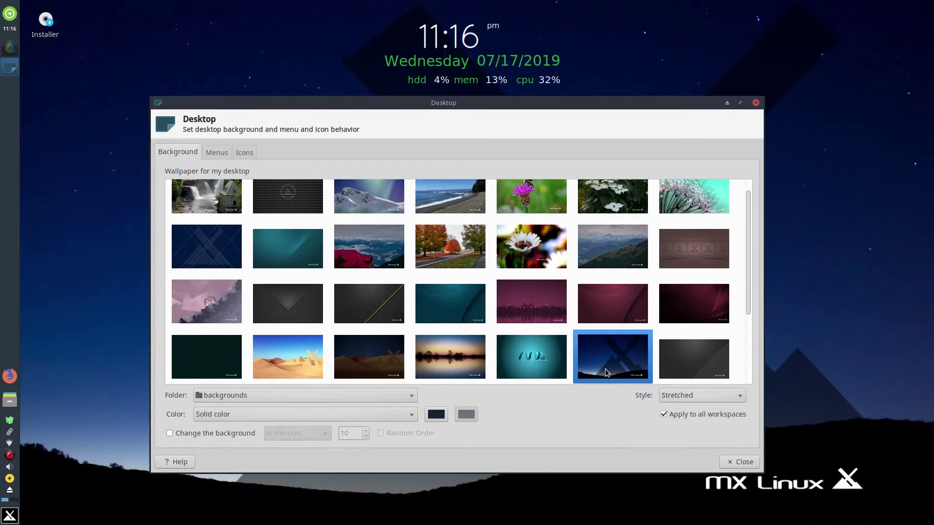
pyautogui.click(741, 103)
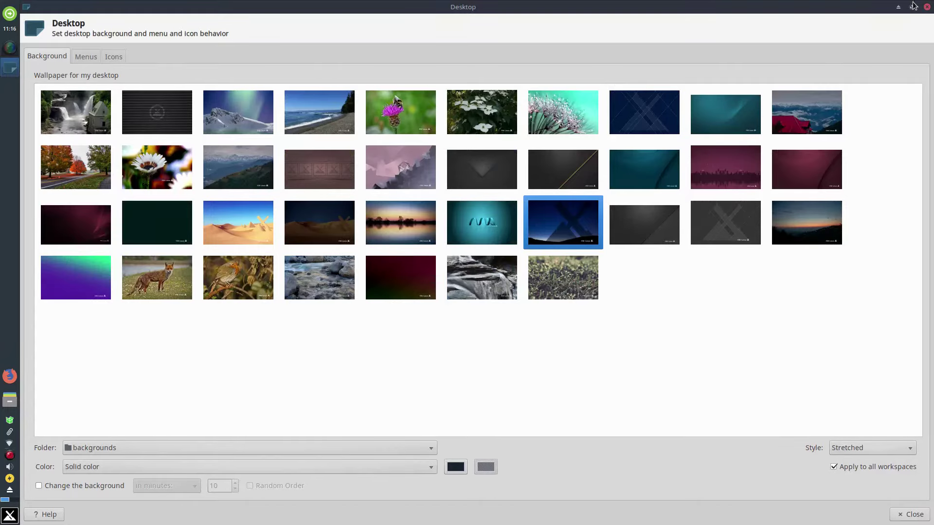
pyautogui.click(913, 7)
pyautogui.click(728, 103)
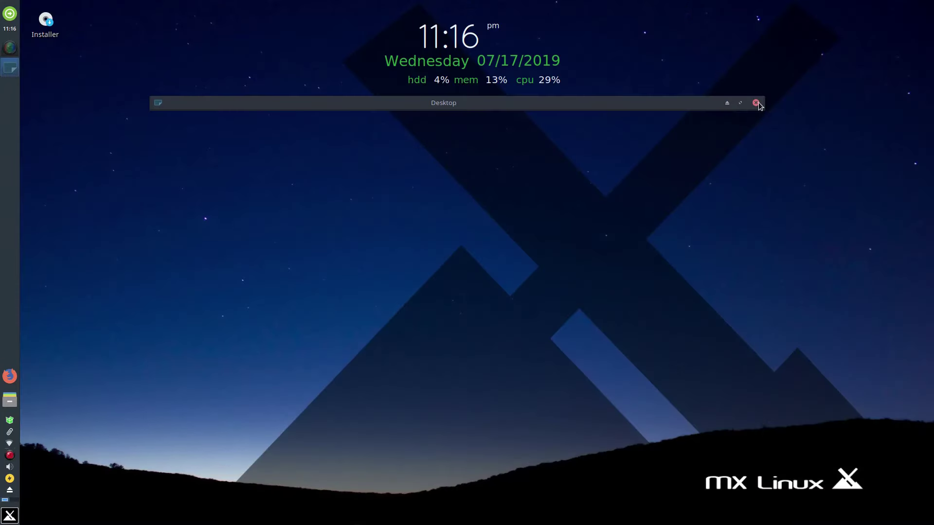
pyautogui.click(726, 103)
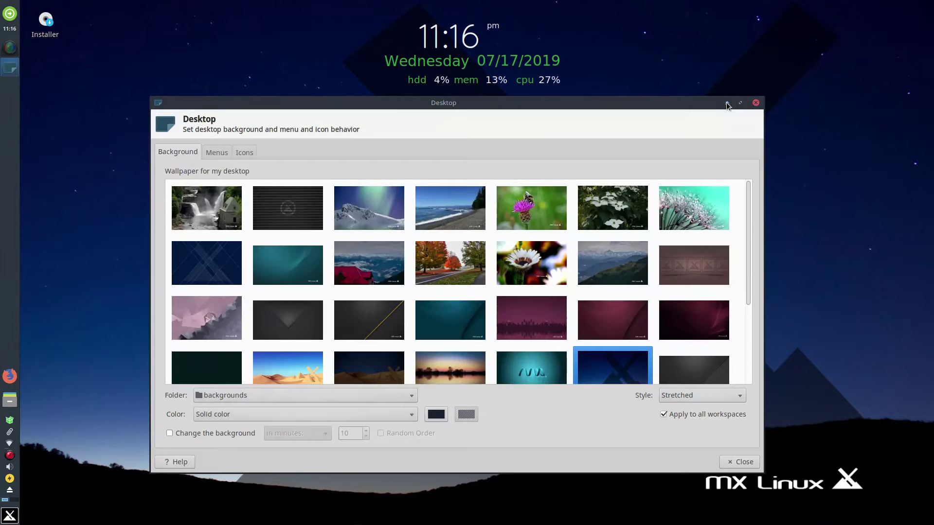
pyautogui.scroll(-4, 541, 296)
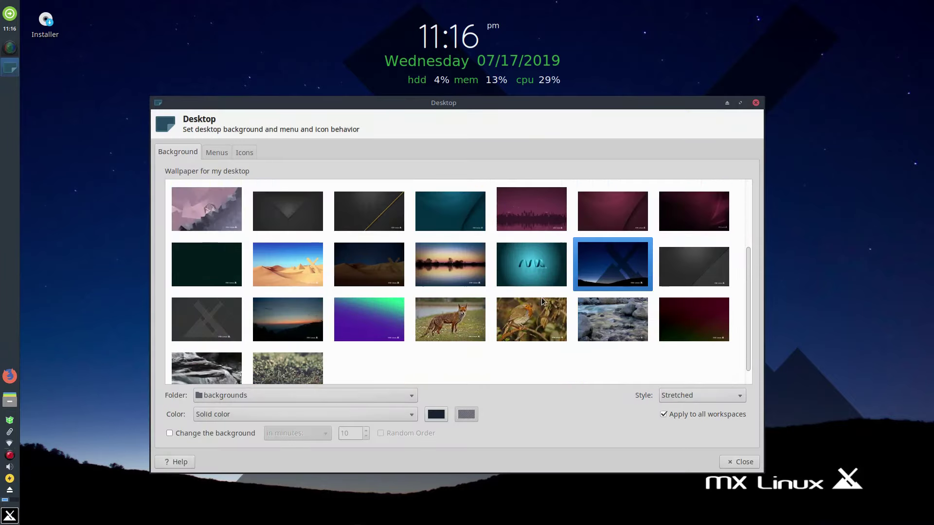
# Step: Set the fox photo as wallpaper, previewing it with the settings window rolled up
pyautogui.click(436, 327)
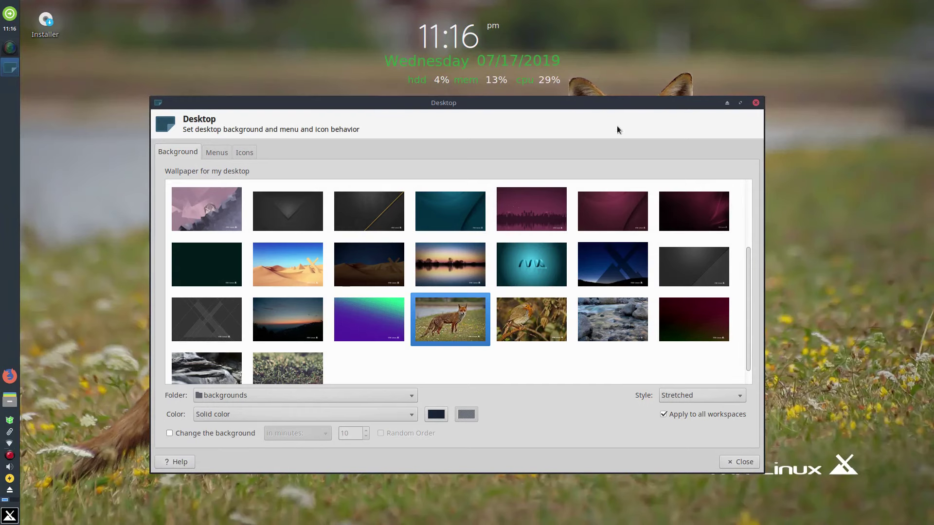
pyautogui.click(727, 103)
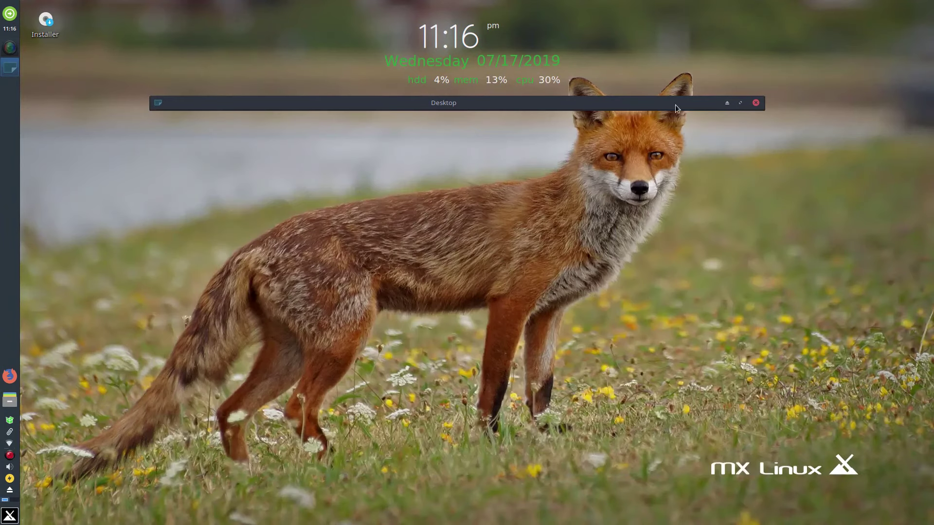
pyautogui.moveTo(678, 108); pyautogui.dragTo(696, 8)
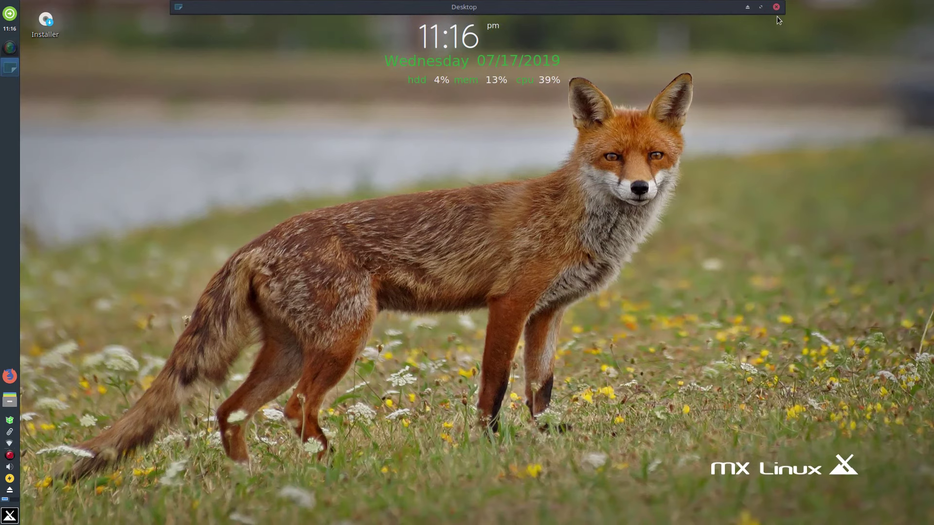
pyautogui.click(748, 7)
pyautogui.scroll(-1, 398, 229)
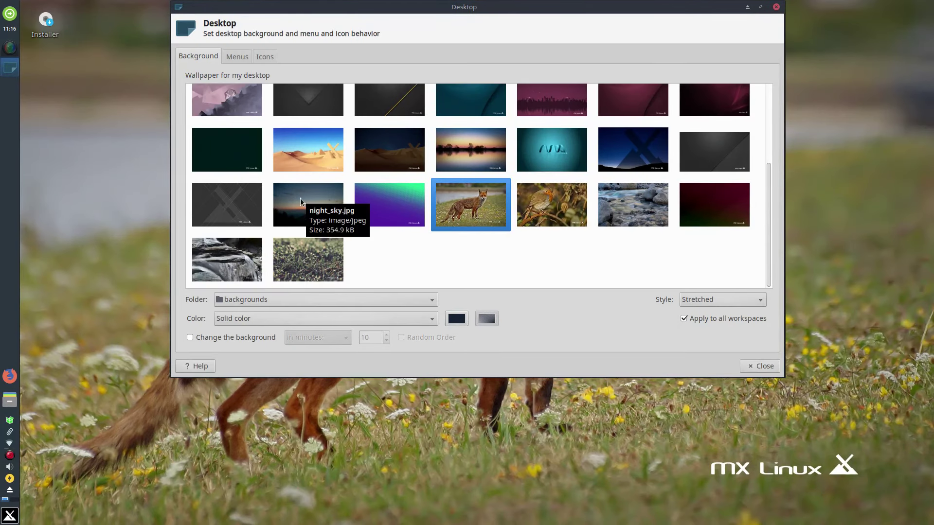
# Step: Switch the wallpaper to night_sky.jpg, preview it, and make the window narrower and taller
pyautogui.click(300, 199)
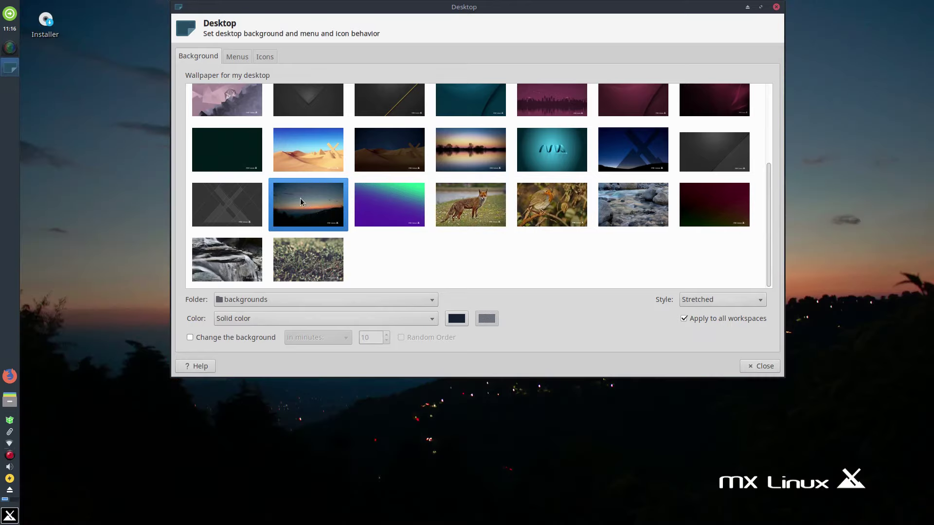
pyautogui.click(748, 7)
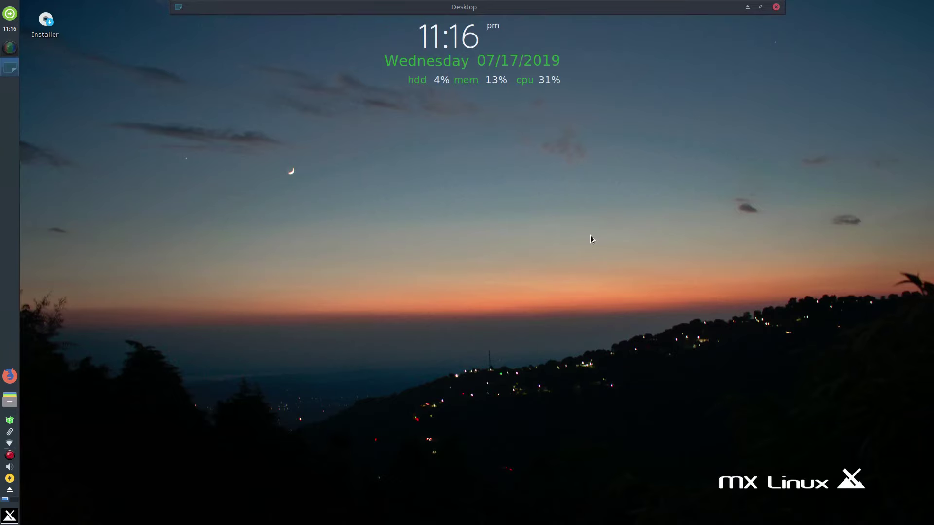
pyautogui.click(746, 8)
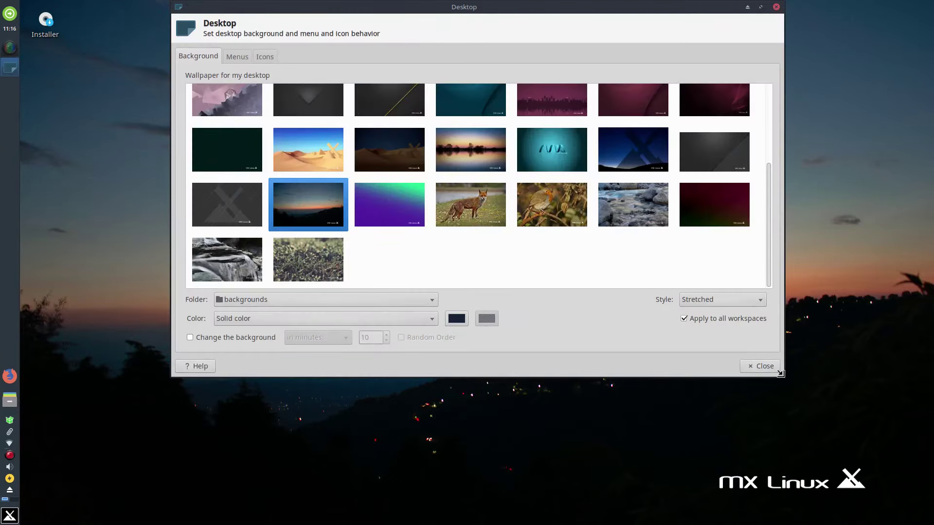
pyautogui.moveTo(780, 373); pyautogui.dragTo(669, 461)
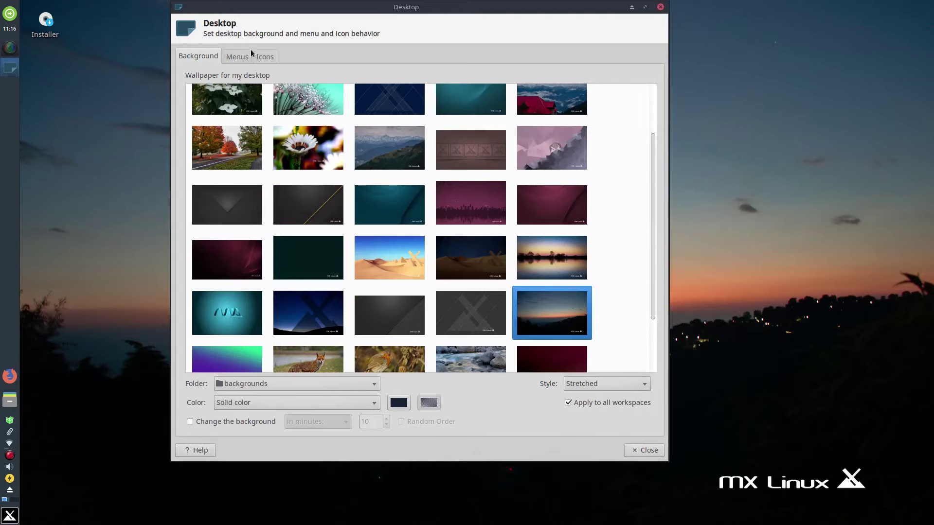
# Step: On the Icons tab, toggle the Home and Trash icons and move the window right
pyautogui.click(274, 56)
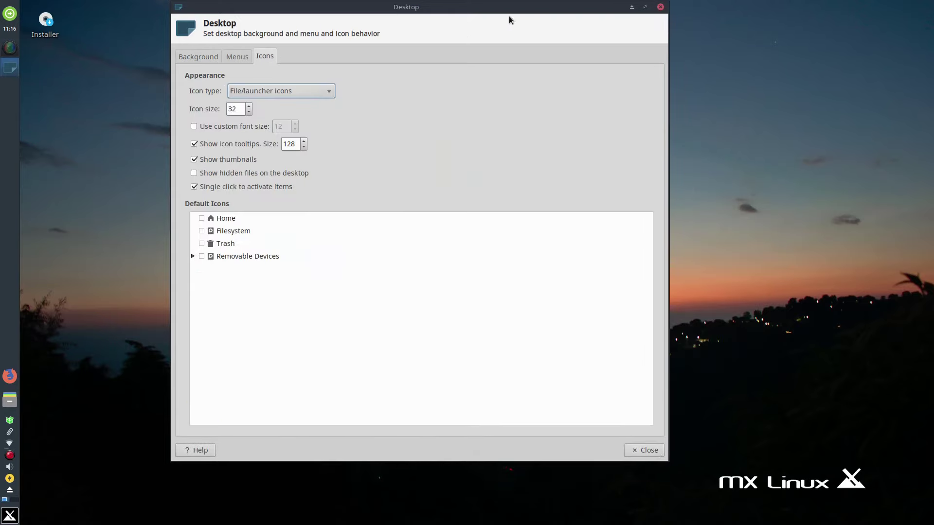
pyautogui.click(202, 218)
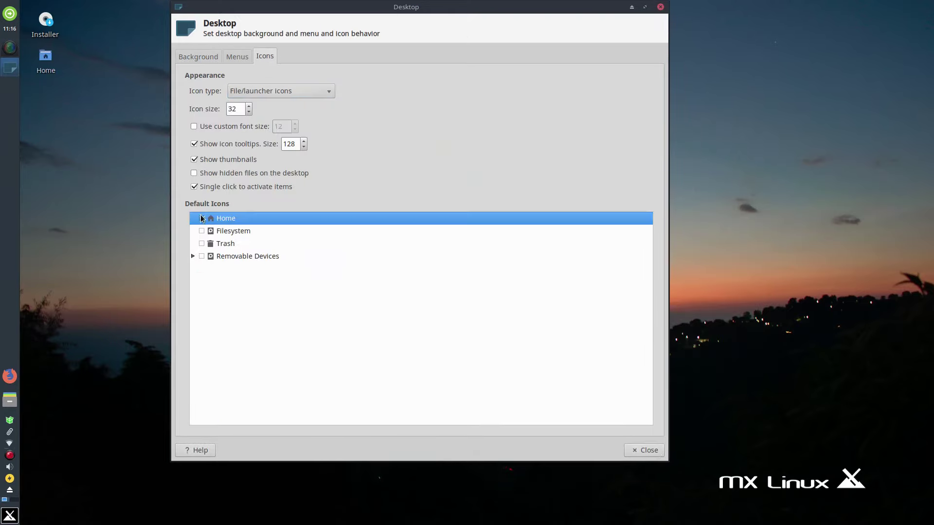
pyautogui.click(201, 243)
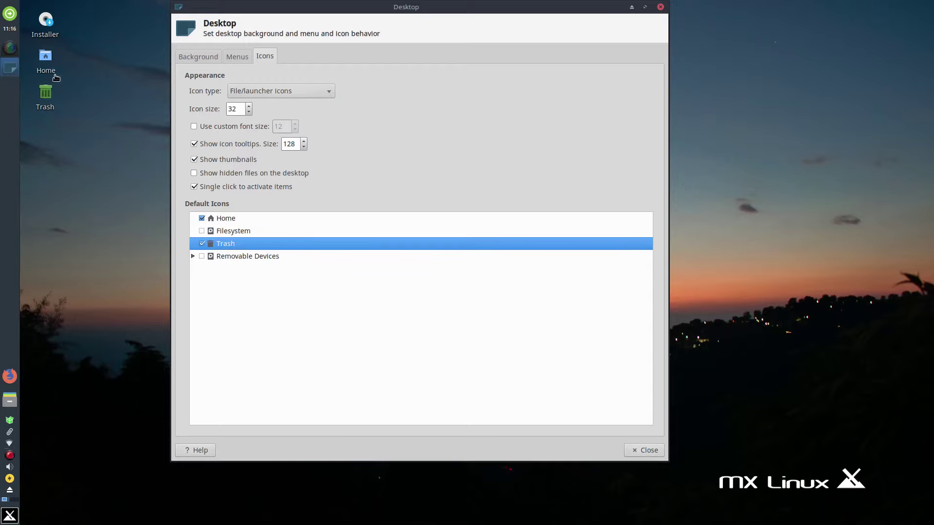
pyautogui.moveTo(422, 10); pyautogui.dragTo(577, 25)
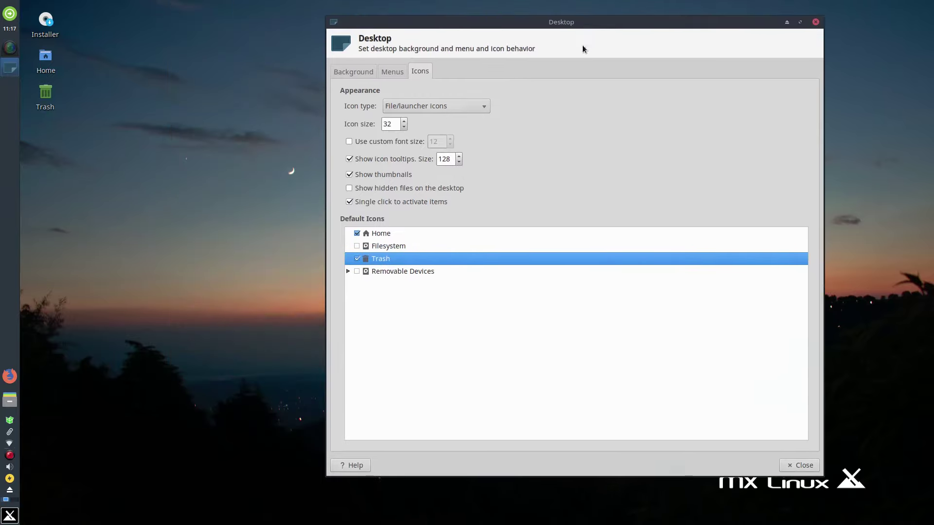
# Step: Set icon size 50, hide Home and Trash, and show removable devices except Network Shares
pyautogui.click(404, 121)
pyautogui.click(404, 121)
pyautogui.click(404, 122)
pyautogui.click(404, 121)
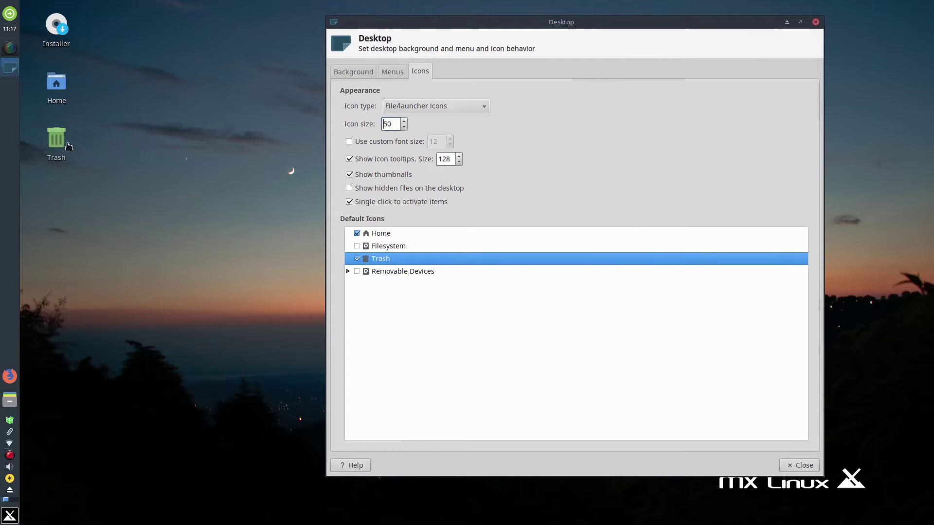
pyautogui.click(357, 258)
pyautogui.click(357, 233)
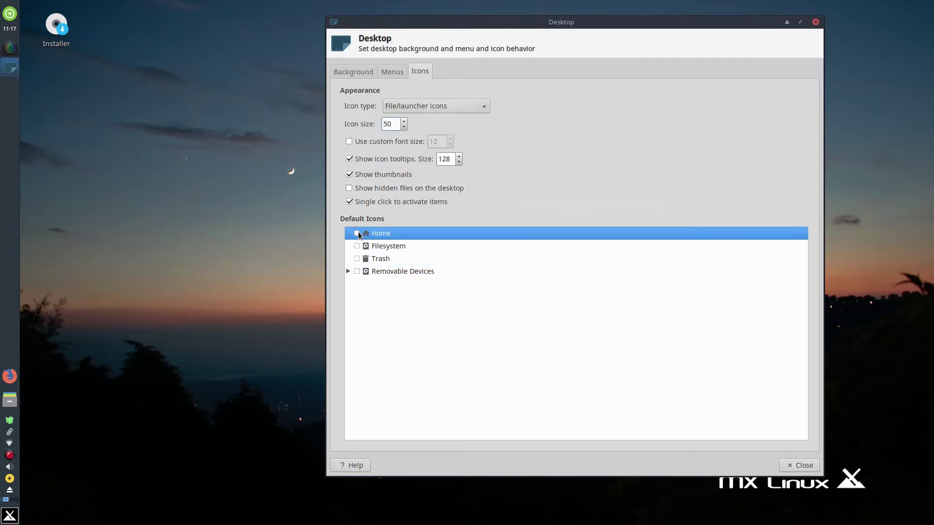
pyautogui.click(357, 272)
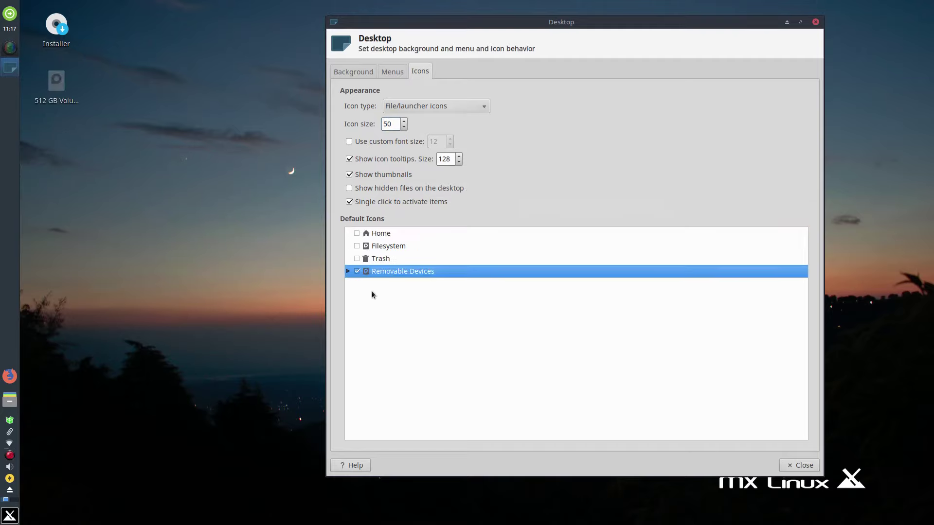
pyautogui.click(347, 271)
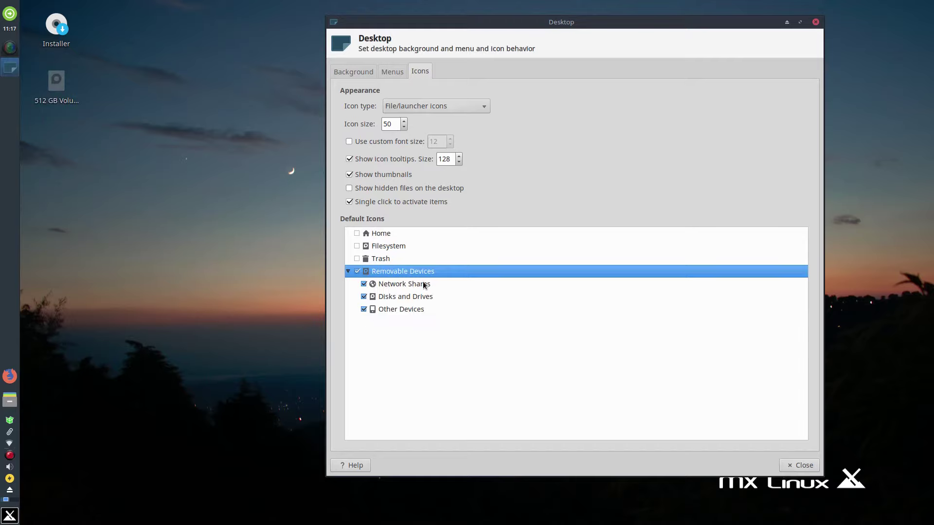
pyautogui.click(364, 285)
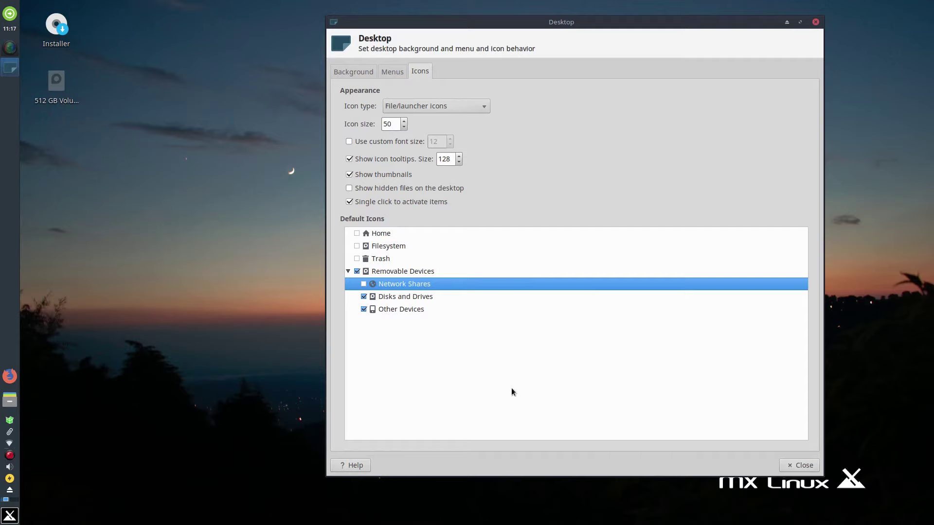
# Step: Glance at the Menus tab, close Desktop Settings, and open the Whisker Menu Favorites
pyautogui.click(384, 72)
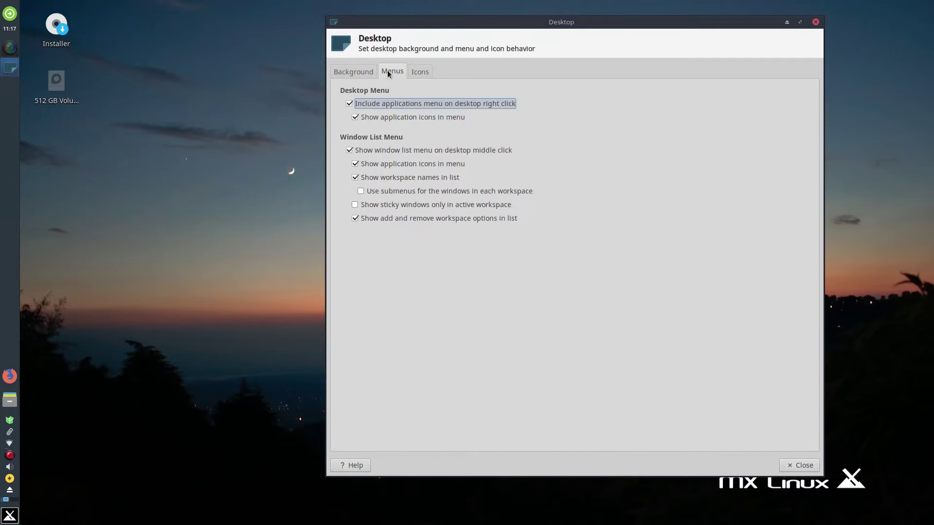
pyautogui.click(364, 73)
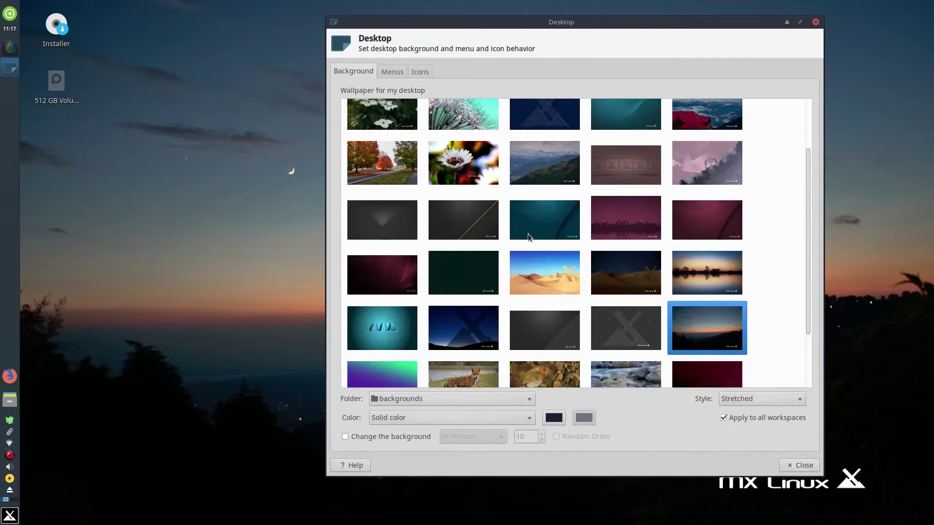
pyautogui.click(815, 22)
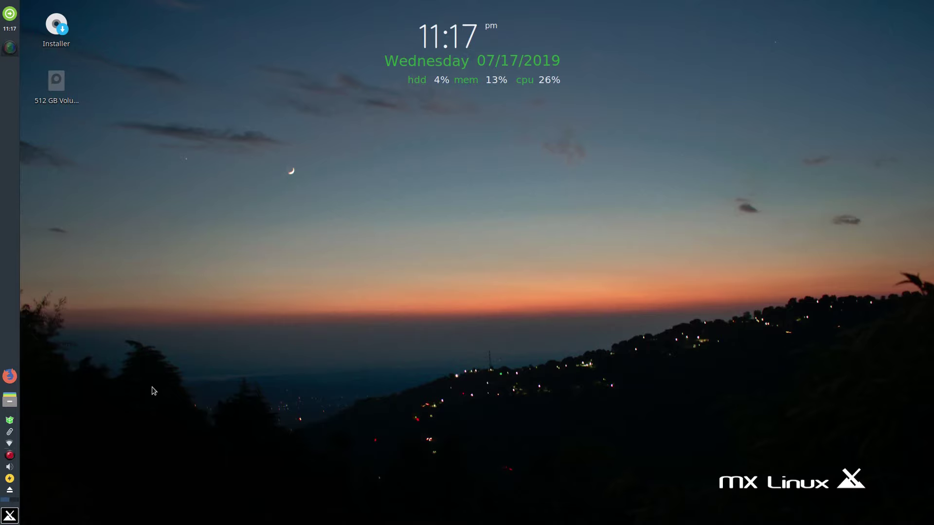
pyautogui.click(11, 516)
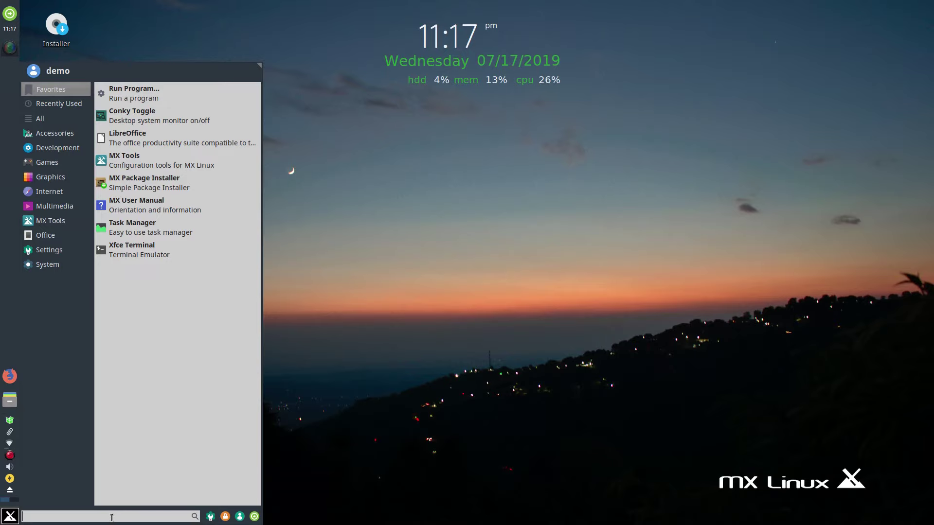
# Step: Run Quick System Info from the menu search, enlarge its terminal to read the report, then close it
pyautogui.write('Info')
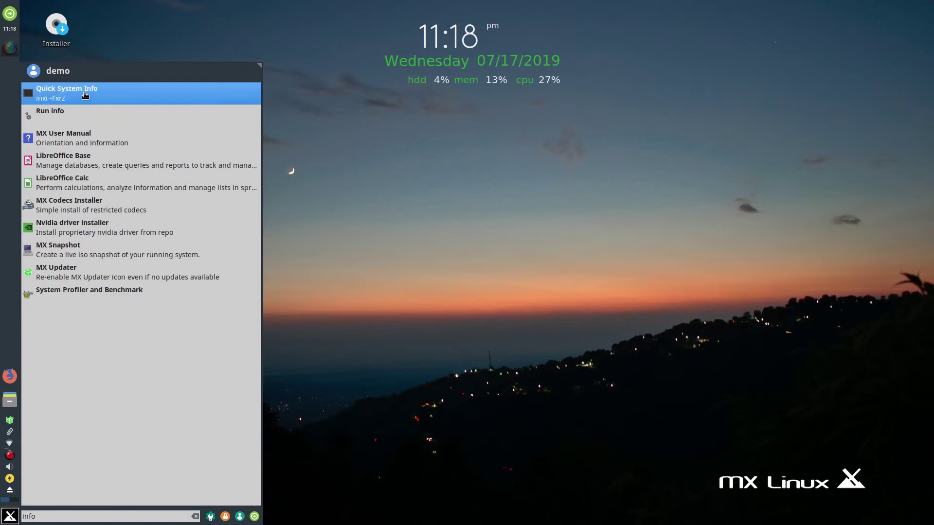
pyautogui.click(85, 96)
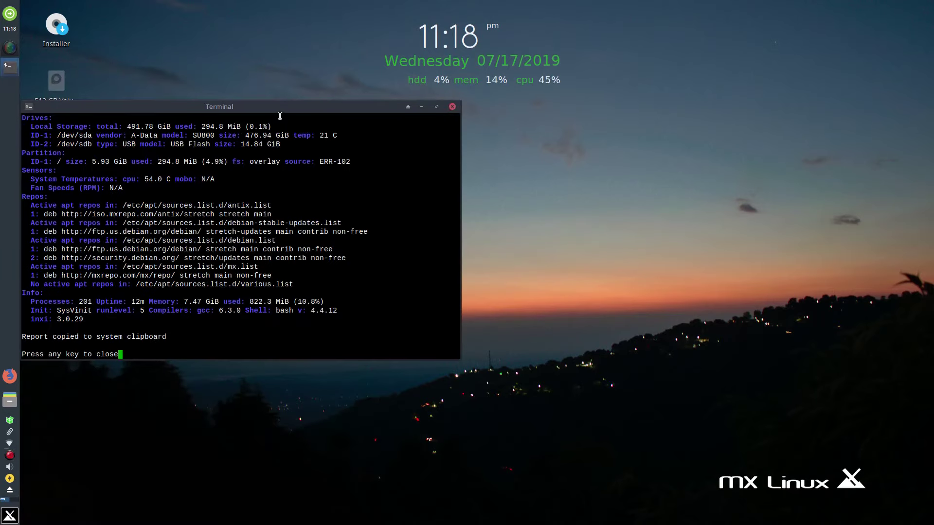
pyautogui.moveTo(279, 110); pyautogui.dragTo(409, 47)
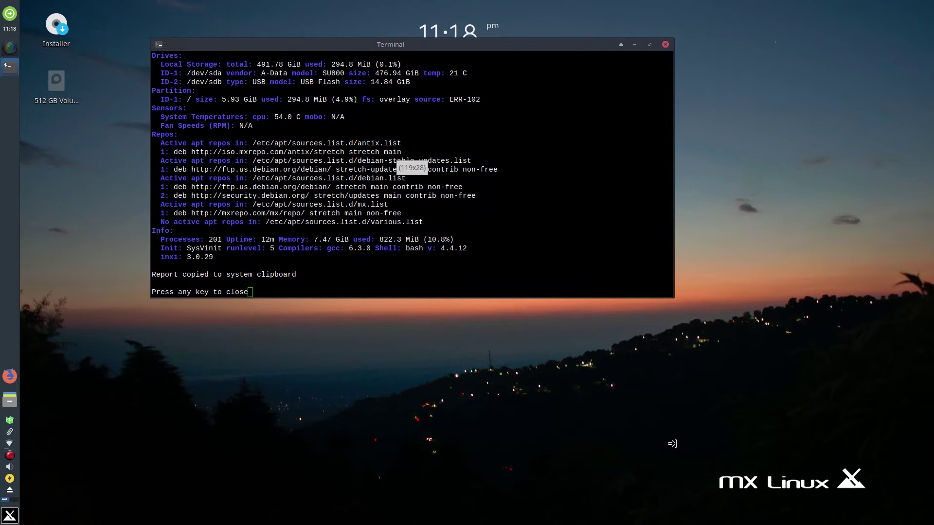
pyautogui.moveTo(588, 297); pyautogui.dragTo(589, 481)
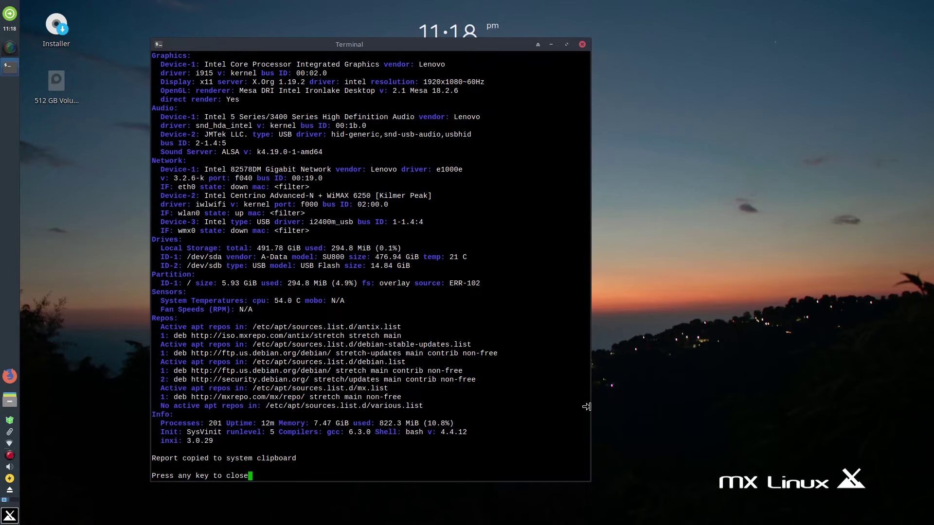
pyautogui.moveTo(589, 406); pyautogui.dragTo(885, 404)
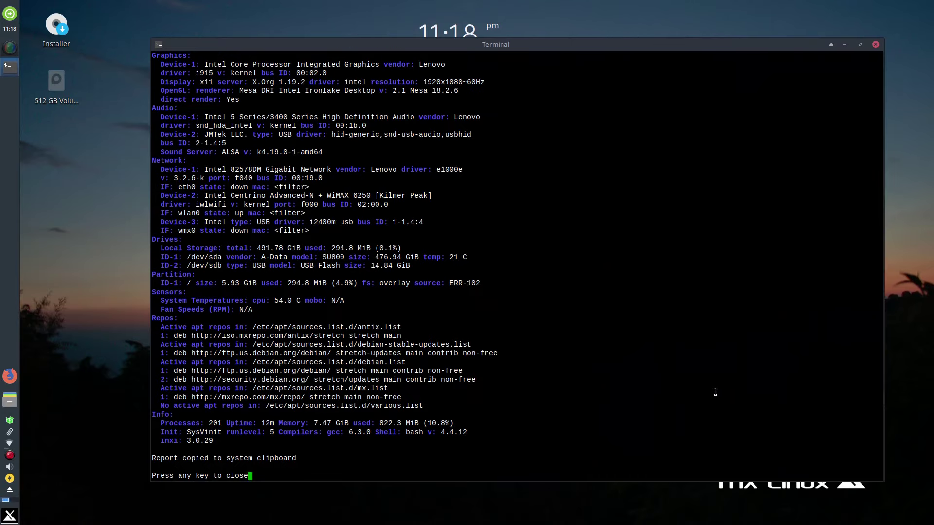
pyautogui.press('Return')
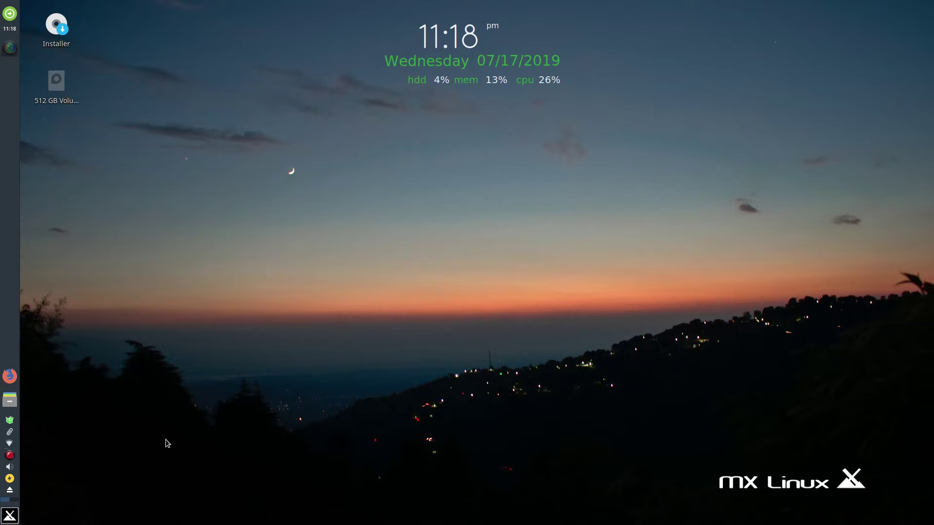
# Step: Open the home folder in Thunar, zoom in four times, and enlarge and reposition the window
pyautogui.click(9, 400)
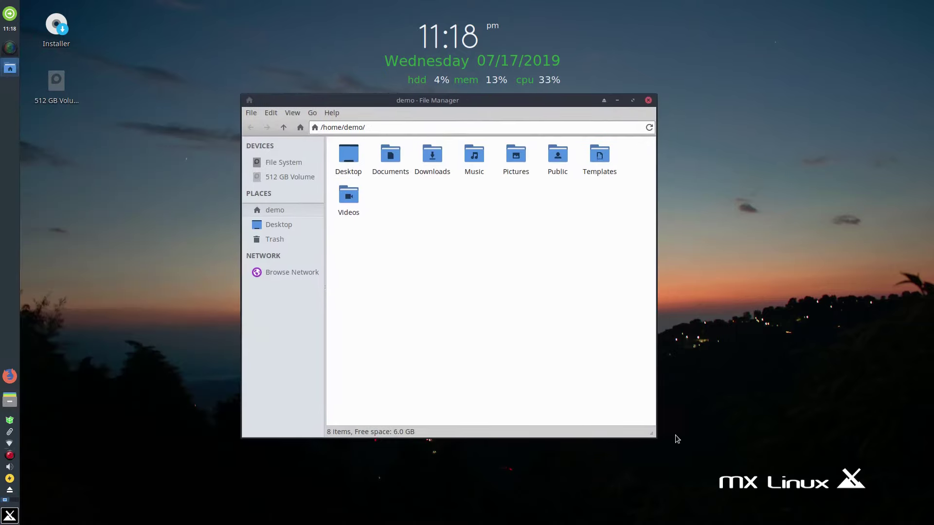
pyautogui.moveTo(651, 433); pyautogui.dragTo(629, 455)
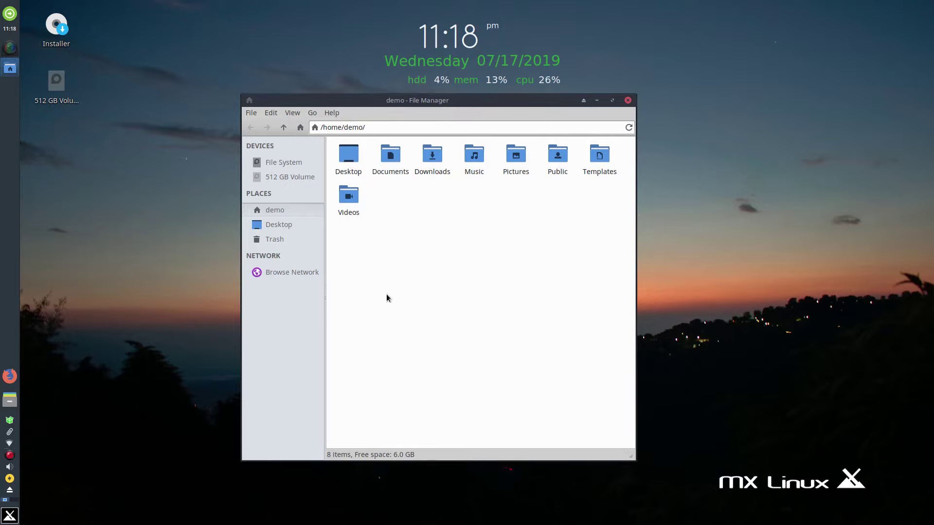
pyautogui.click(292, 117)
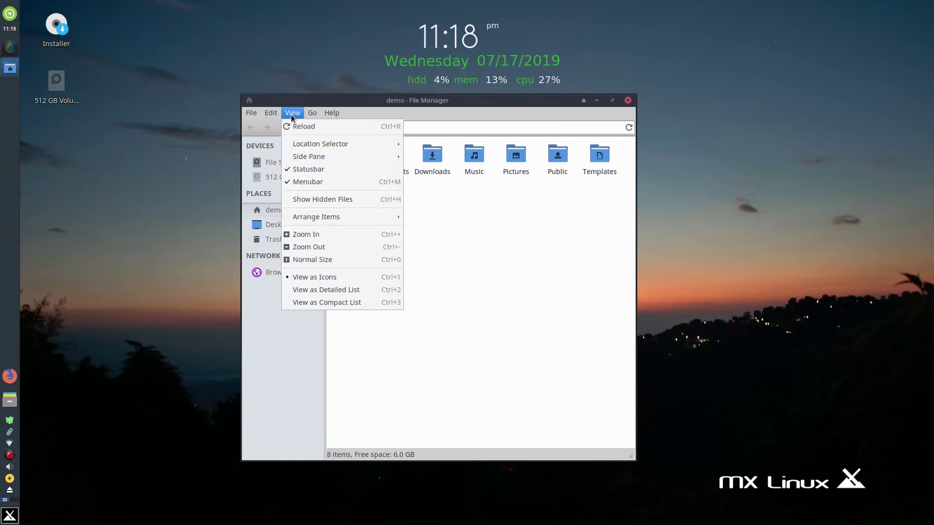
pyautogui.click(330, 234)
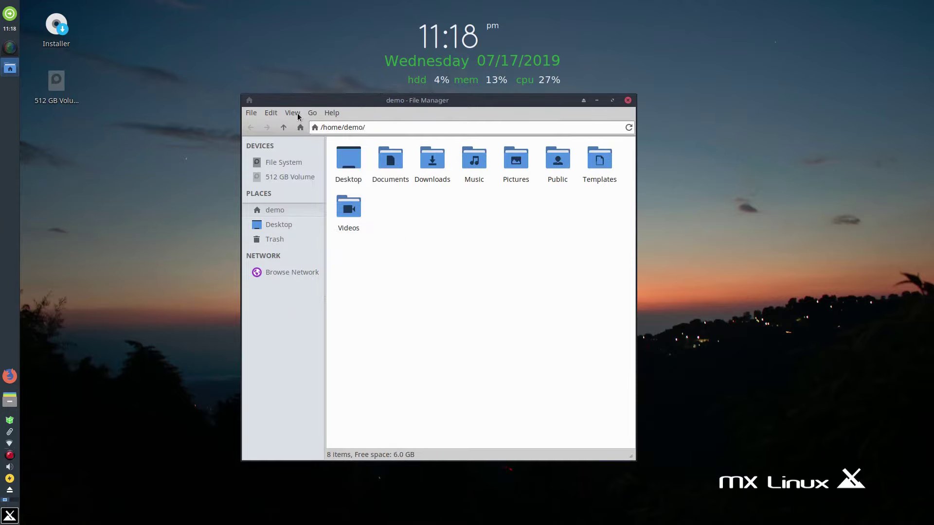
pyautogui.click(293, 113)
pyautogui.click(320, 235)
pyautogui.click(293, 113)
pyautogui.click(337, 239)
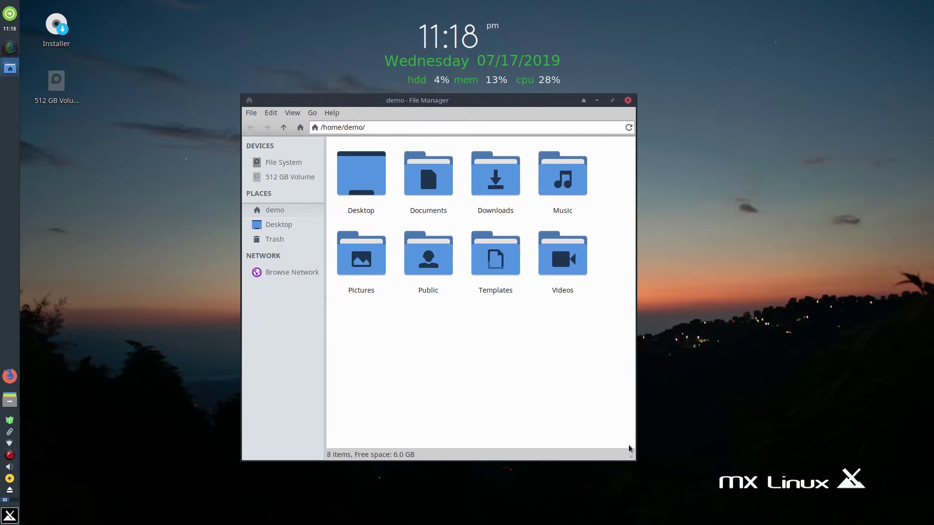
pyautogui.moveTo(630, 456); pyautogui.dragTo(689, 463)
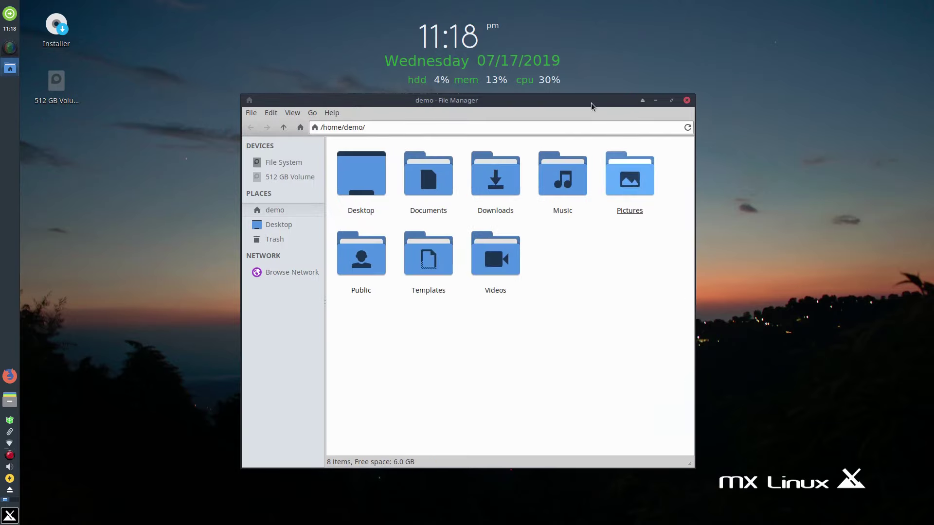
pyautogui.moveTo(592, 101); pyautogui.dragTo(604, 110)
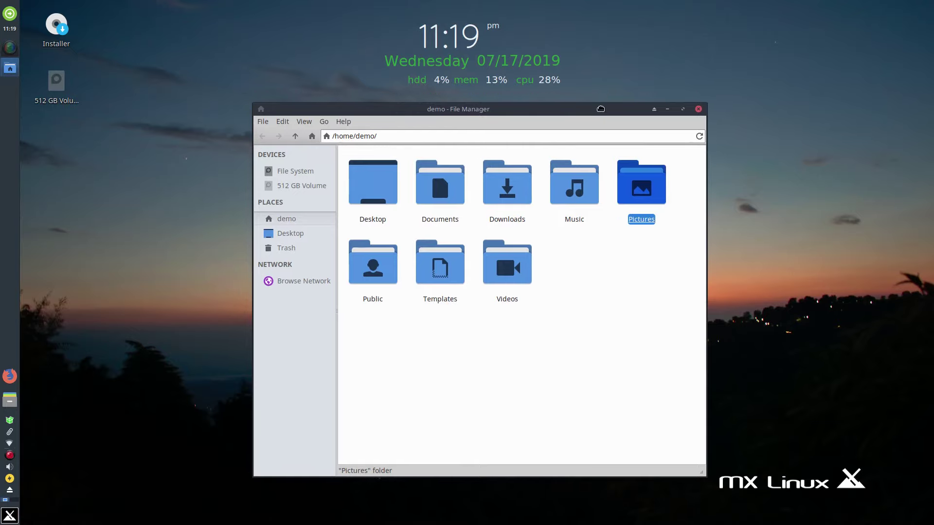
# Step: Close Thunar and open the Settings Manager from the Whisker menu in a normal-sized window near the top
pyautogui.click(698, 110)
pyautogui.click(10, 516)
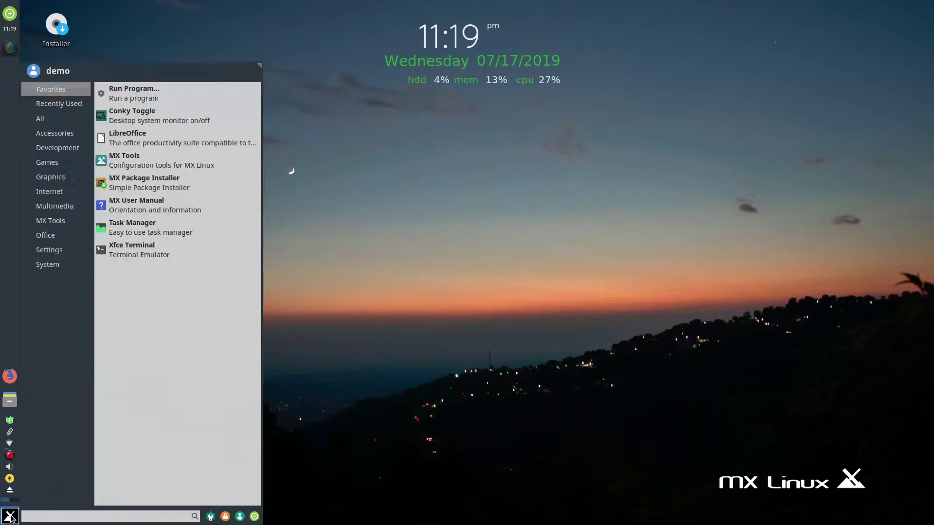
pyautogui.click(210, 516)
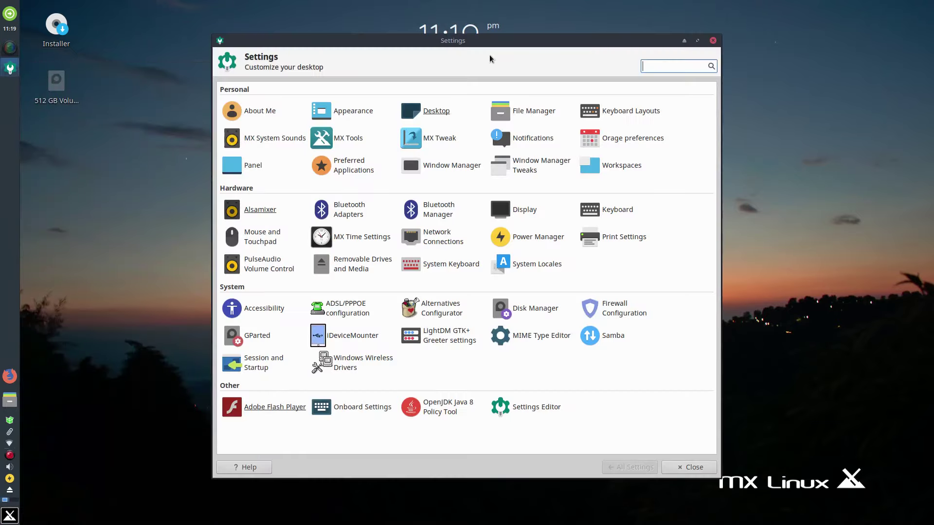
pyautogui.moveTo(500, 43); pyautogui.dragTo(477, 32)
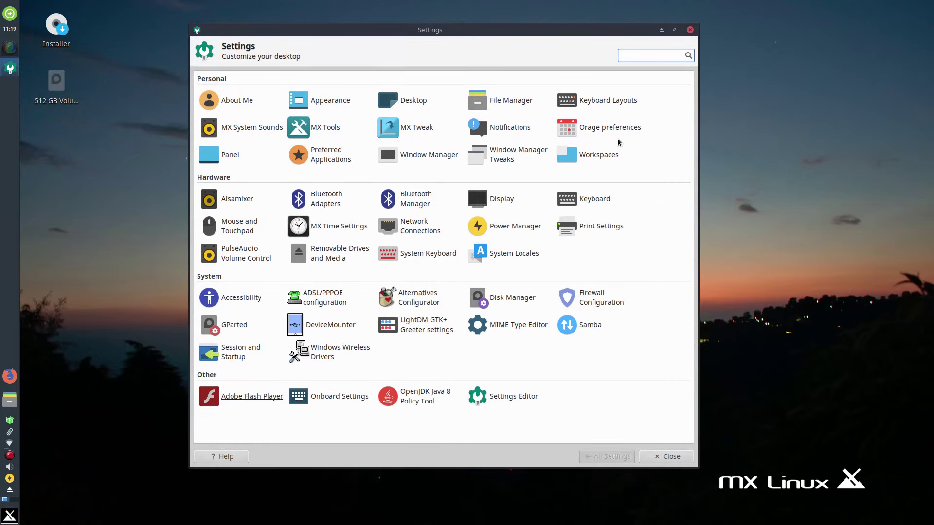
pyautogui.moveTo(532, 29); pyautogui.dragTo(541, 10)
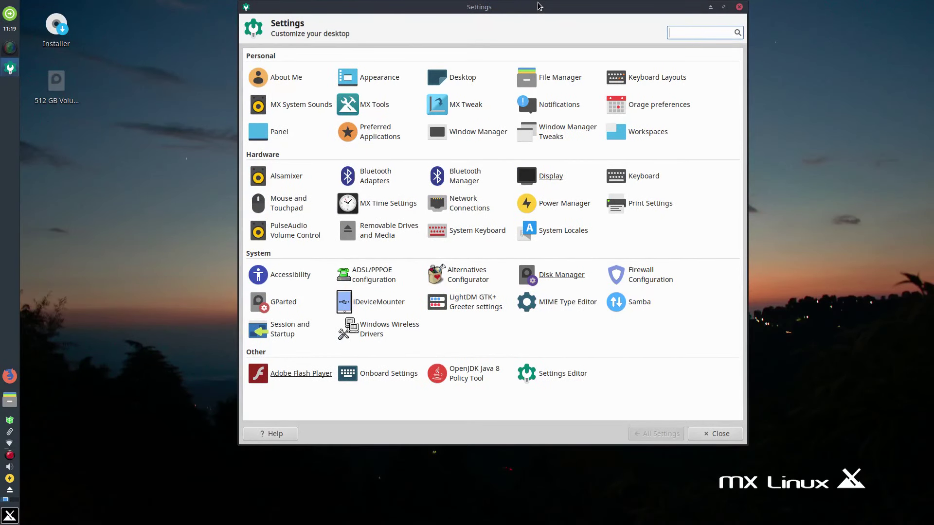
pyautogui.doubleClick(539, 7)
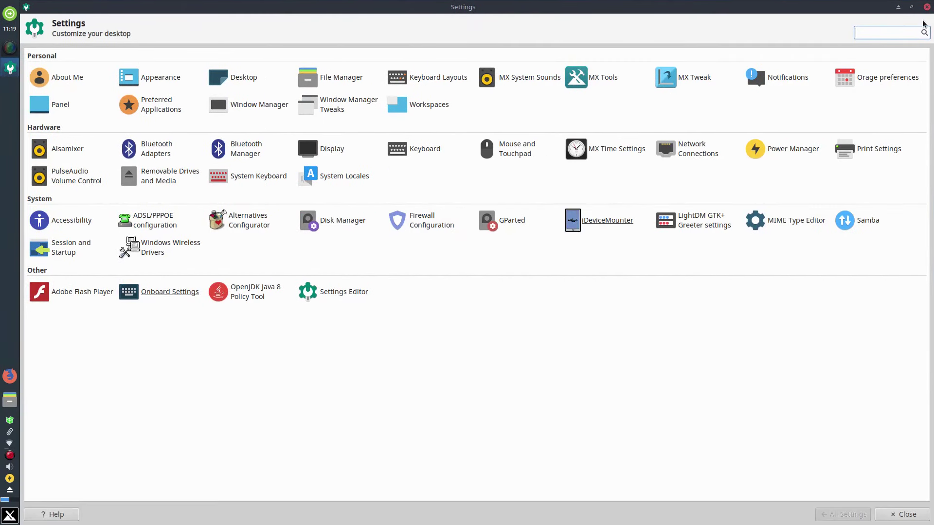
pyautogui.moveTo(773, 7); pyautogui.dragTo(558, 18)
# Step: Launch MX Tweak, dismiss the panel notice, browse its Theme, Compositor, Config and Other tabs, then close it
pyautogui.click(458, 112)
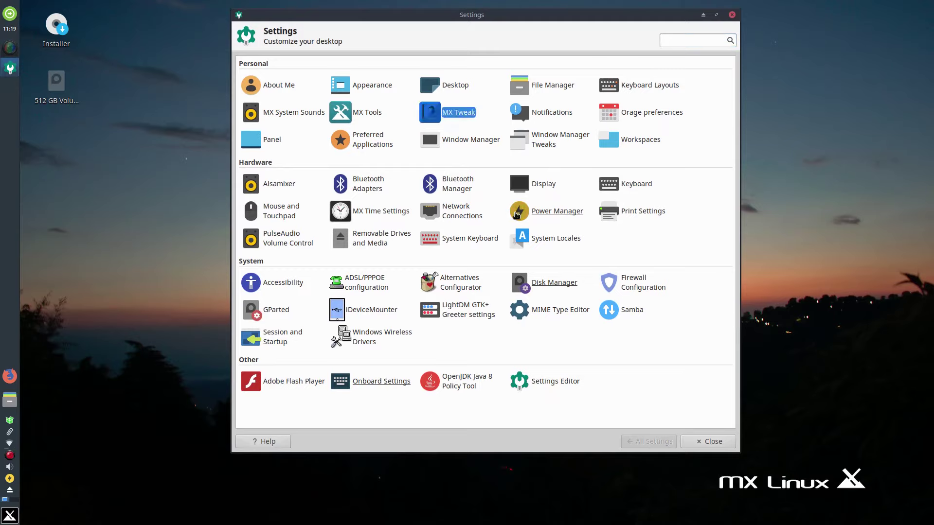
pyautogui.click(571, 256)
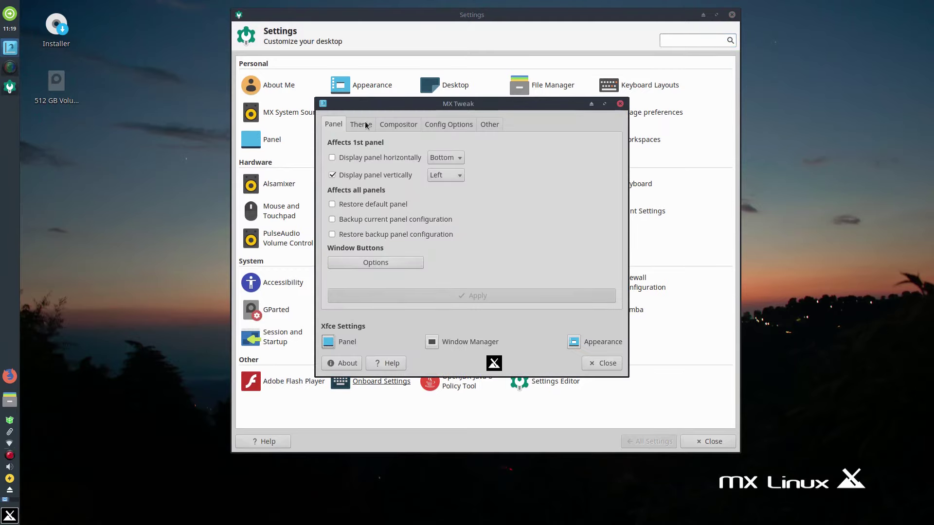
pyautogui.click(368, 125)
pyautogui.click(407, 125)
pyautogui.click(466, 126)
pyautogui.click(490, 124)
pyautogui.click(621, 104)
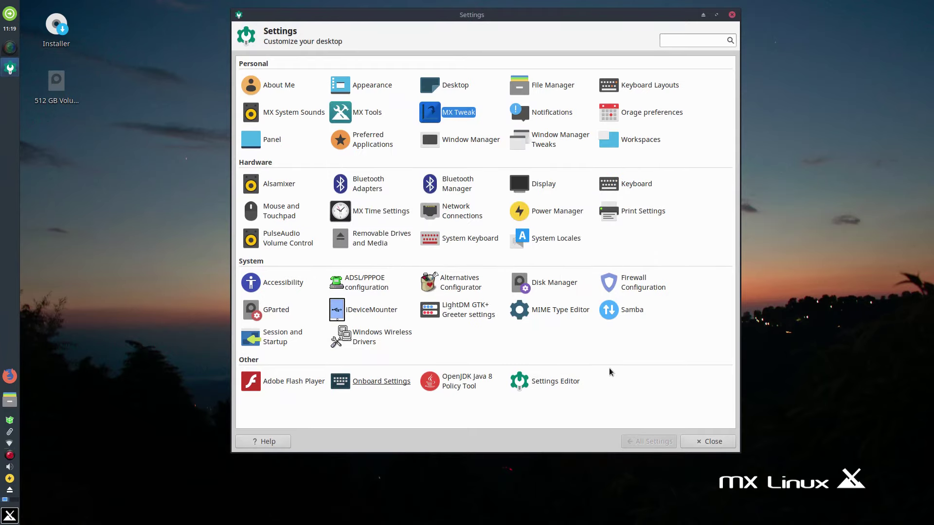
# Step: Launch MX Tools, enlarge and reposition its window to show all tools, then close it and Settings
pyautogui.click(362, 113)
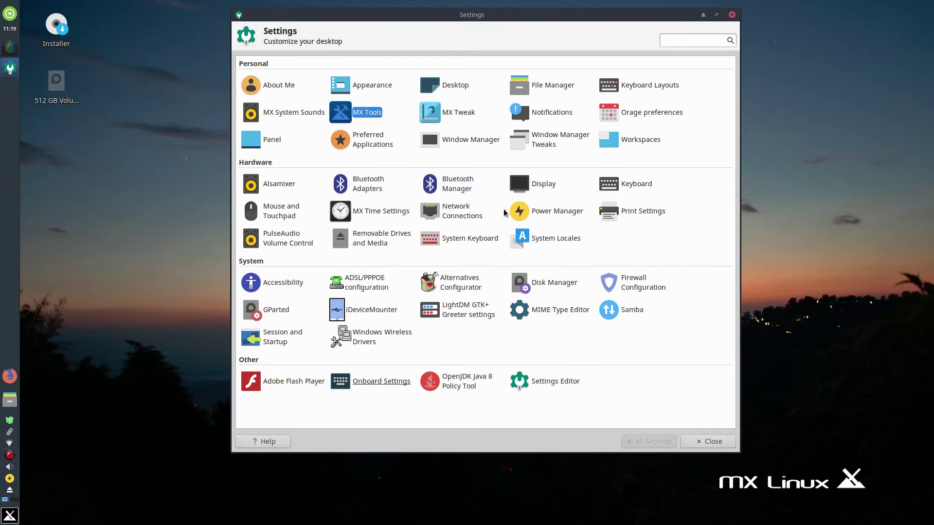
pyautogui.moveTo(548, 32); pyautogui.dragTo(450, 22)
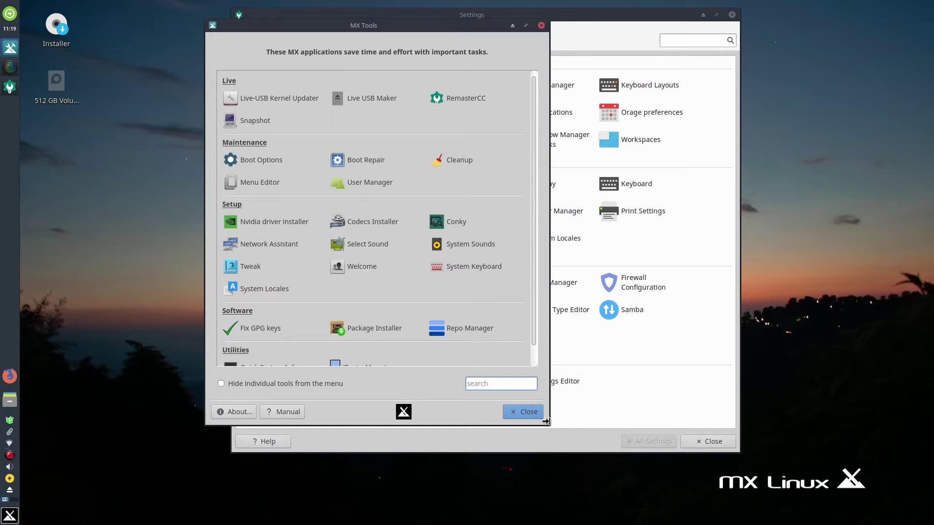
pyautogui.moveTo(546, 421); pyautogui.dragTo(872, 425)
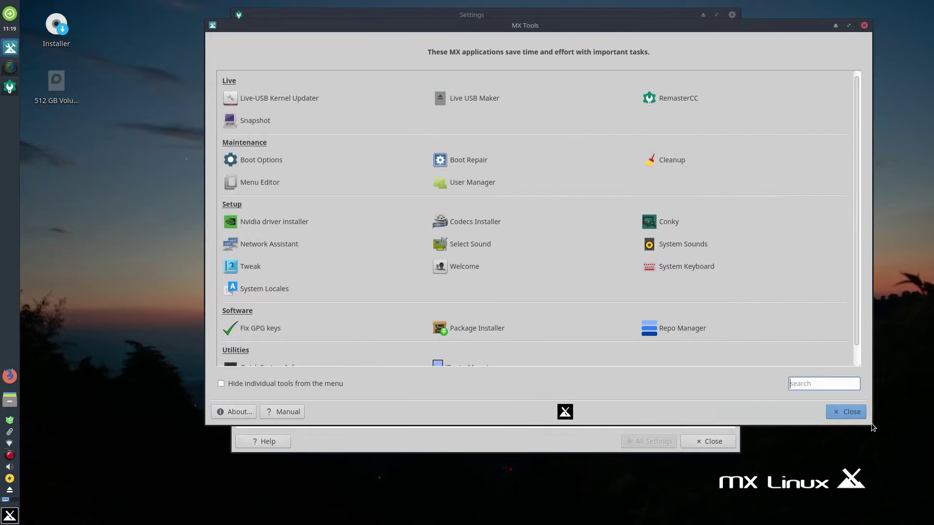
pyautogui.moveTo(874, 427); pyautogui.dragTo(870, 524)
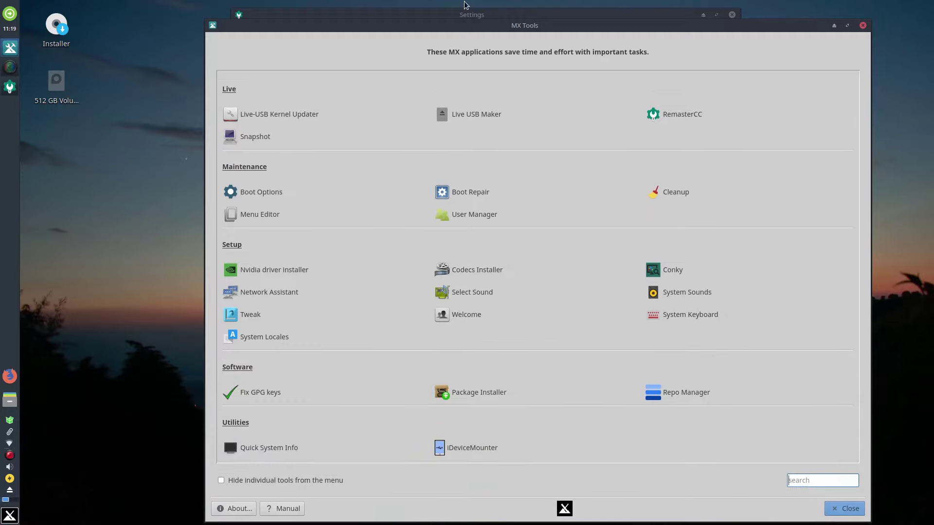
pyautogui.moveTo(441, 25); pyautogui.dragTo(356, 6)
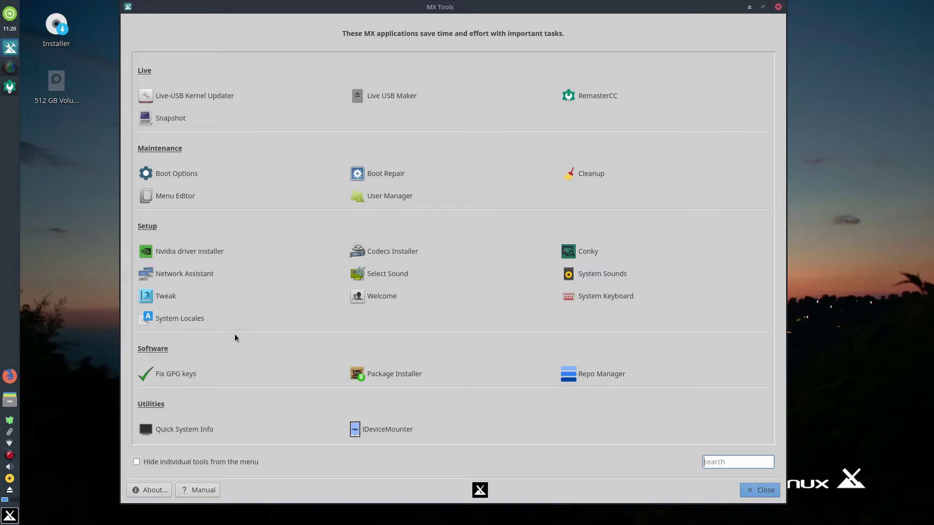
pyautogui.click(777, 9)
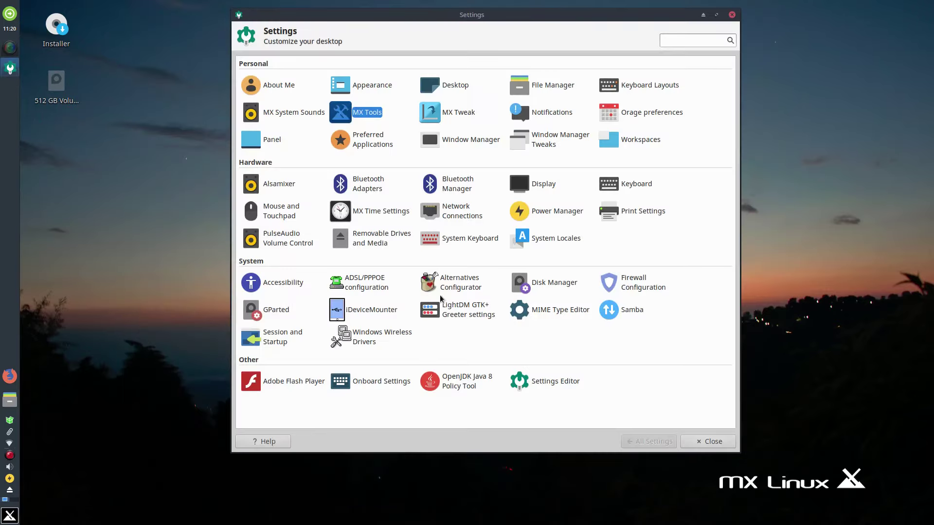
pyautogui.click(734, 13)
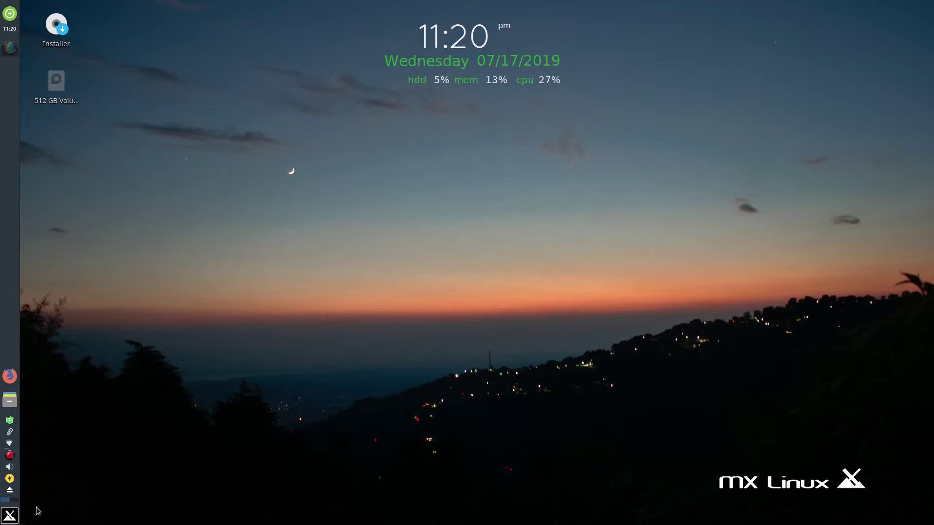
pyautogui.click(10, 514)
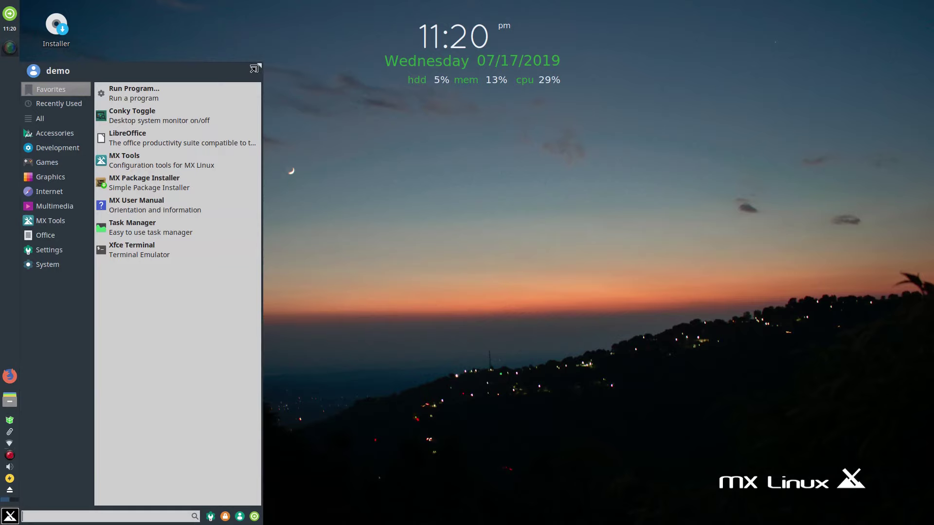
pyautogui.moveTo(254, 68); pyautogui.dragTo(293, 175)
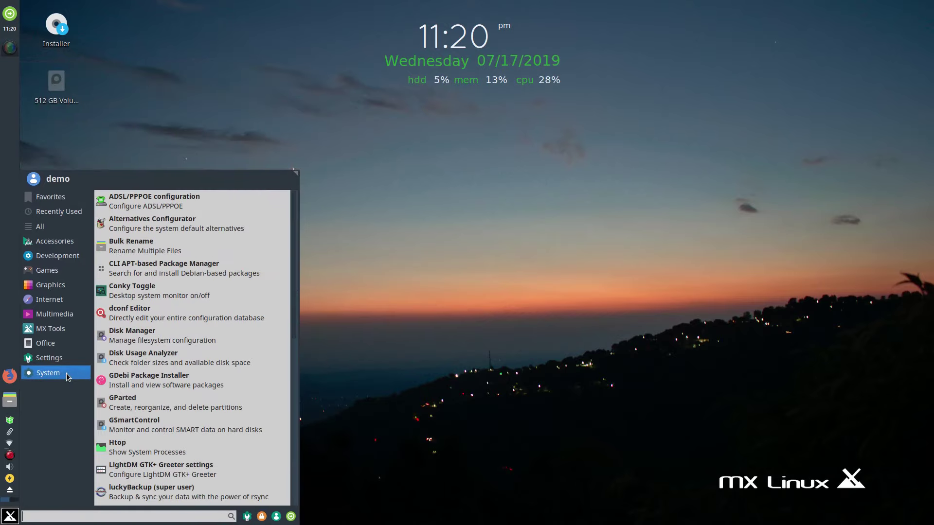
pyautogui.moveTo(65, 360)
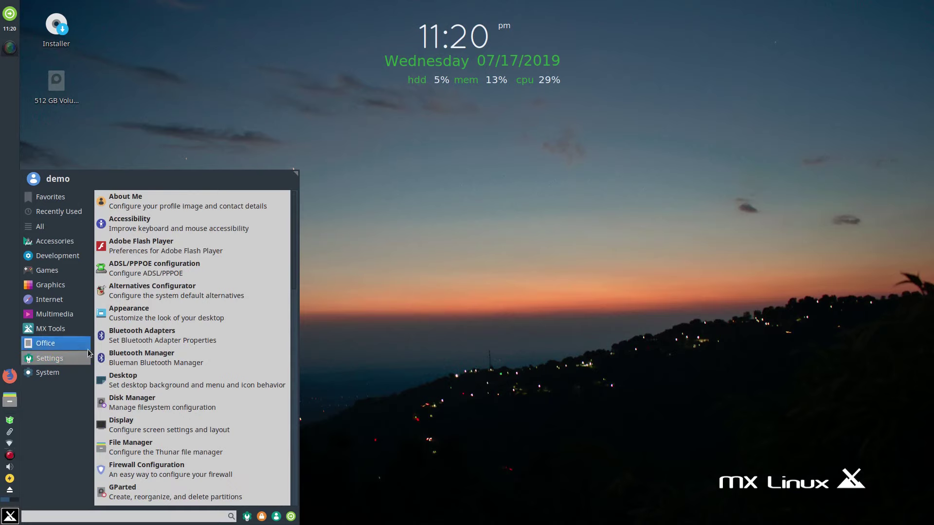
pyautogui.scroll(-11, 167, 324)
pyautogui.scroll(-10, 167, 323)
pyautogui.moveTo(69, 317)
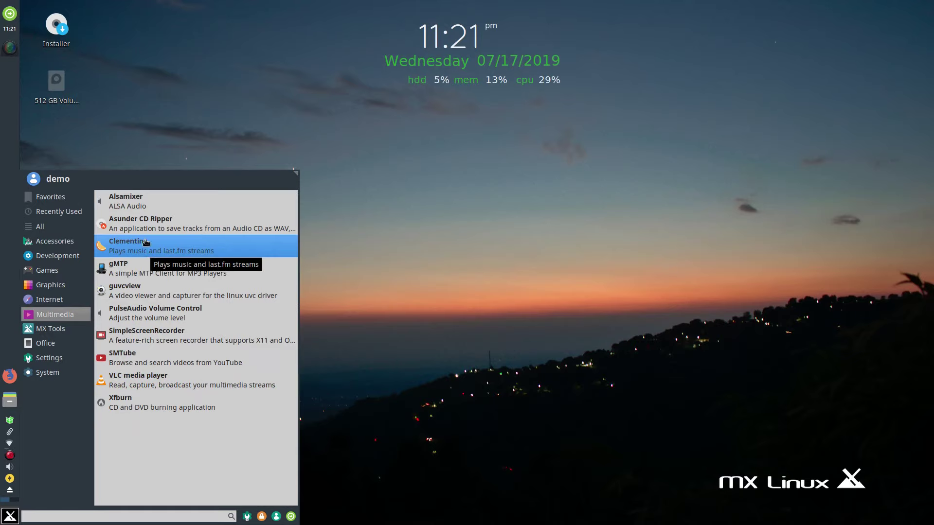
pyautogui.click(57, 302)
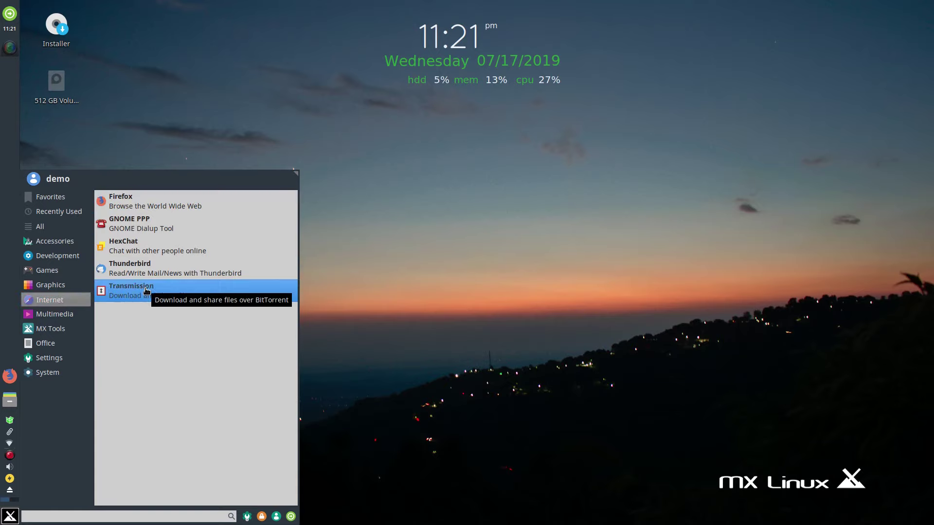
pyautogui.click(59, 290)
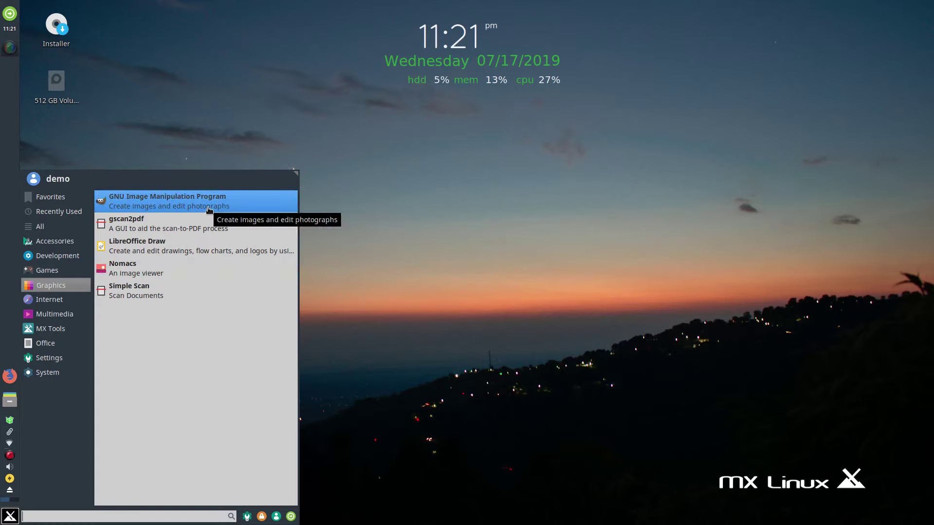
pyautogui.click(58, 255)
pyautogui.click(62, 271)
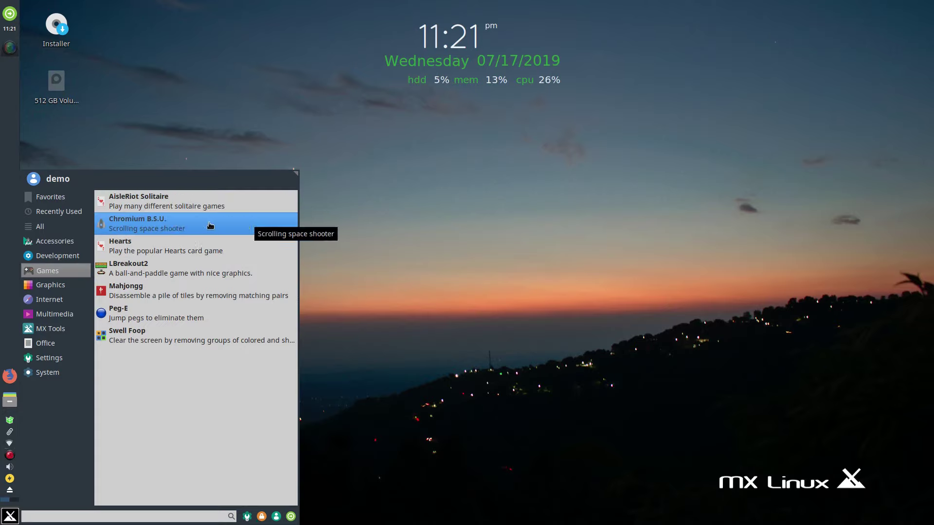
pyautogui.moveTo(40, 227)
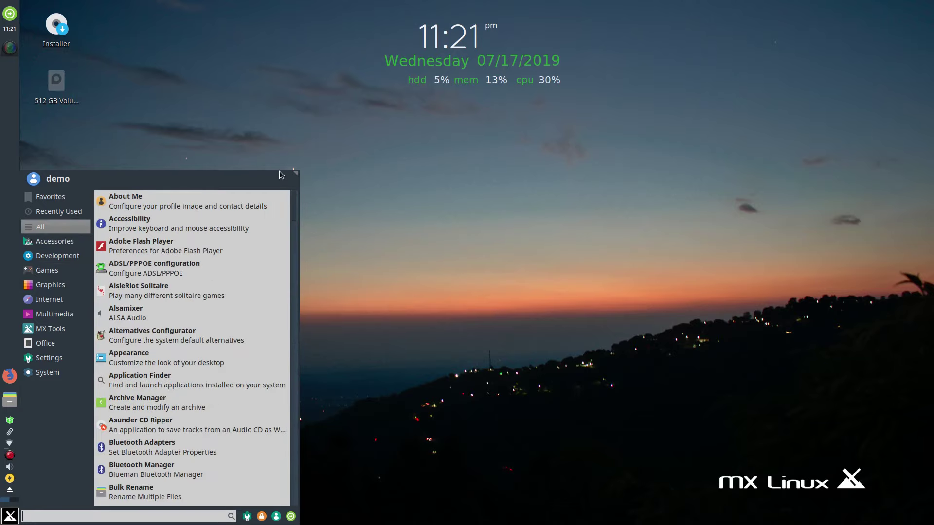
pyautogui.click(445, 156)
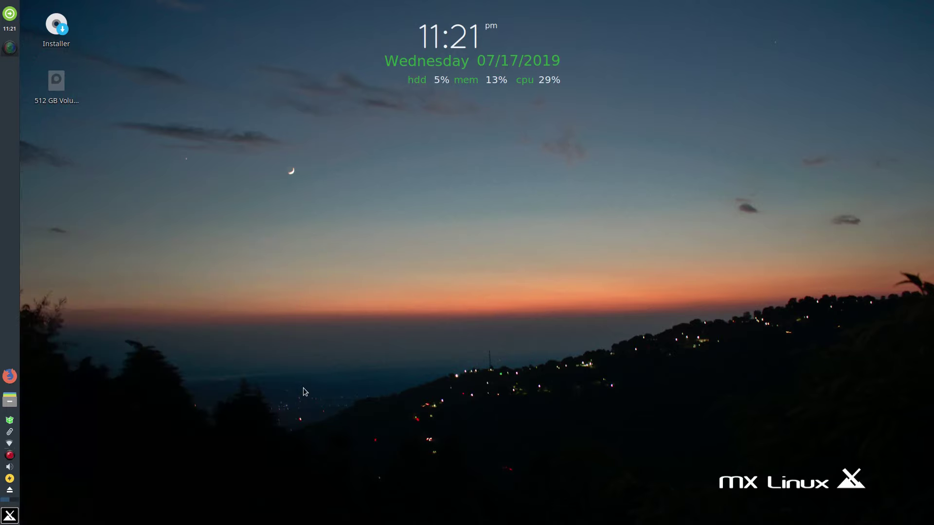